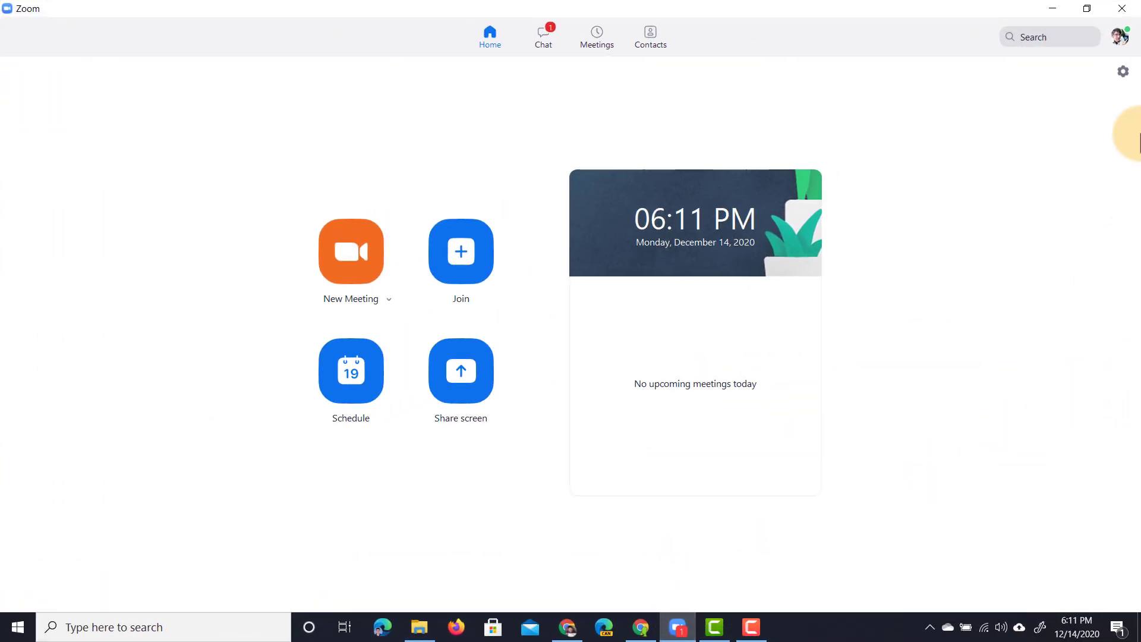
# Step: Check Zoom's CPU, memory and version statistics in settings, then close settings
pyautogui.click(1123, 73)
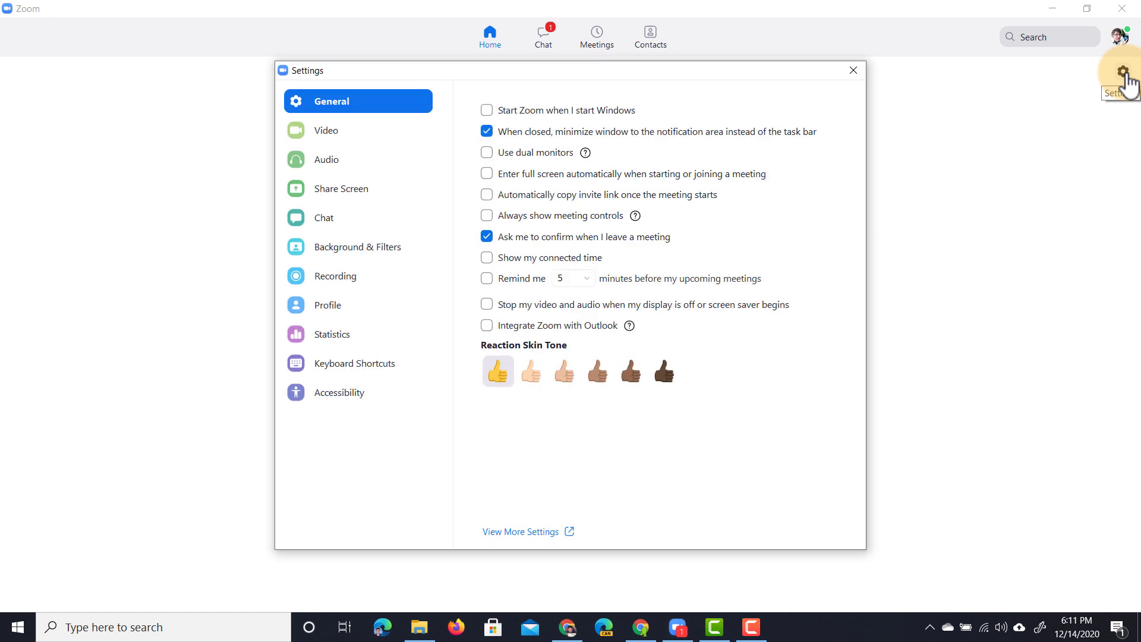
pyautogui.click(334, 332)
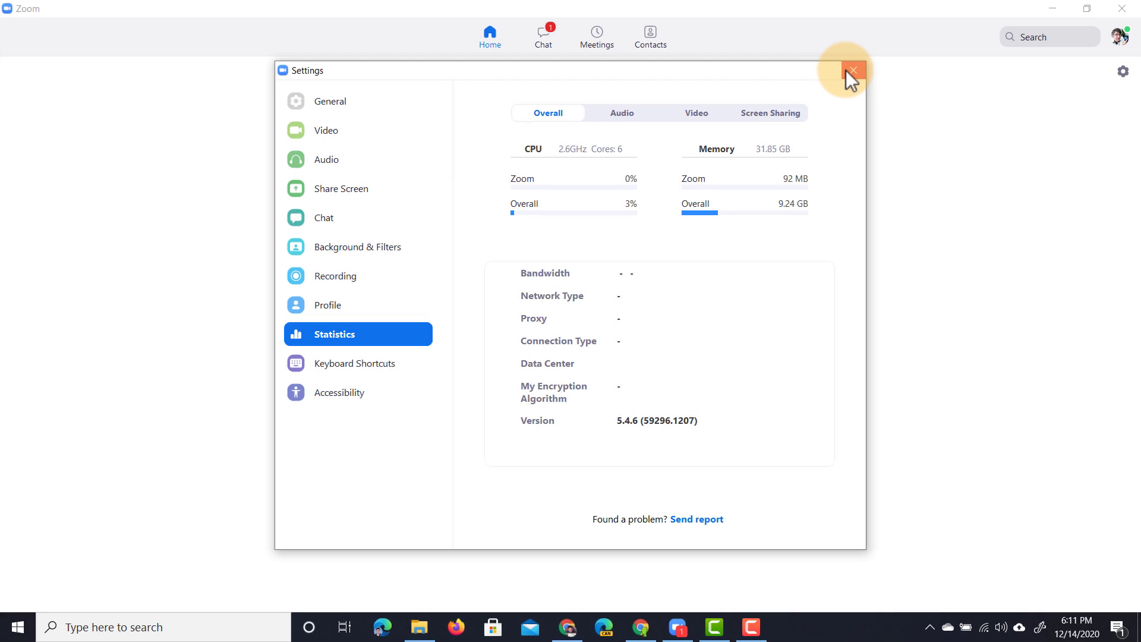
pyautogui.click(923, 64)
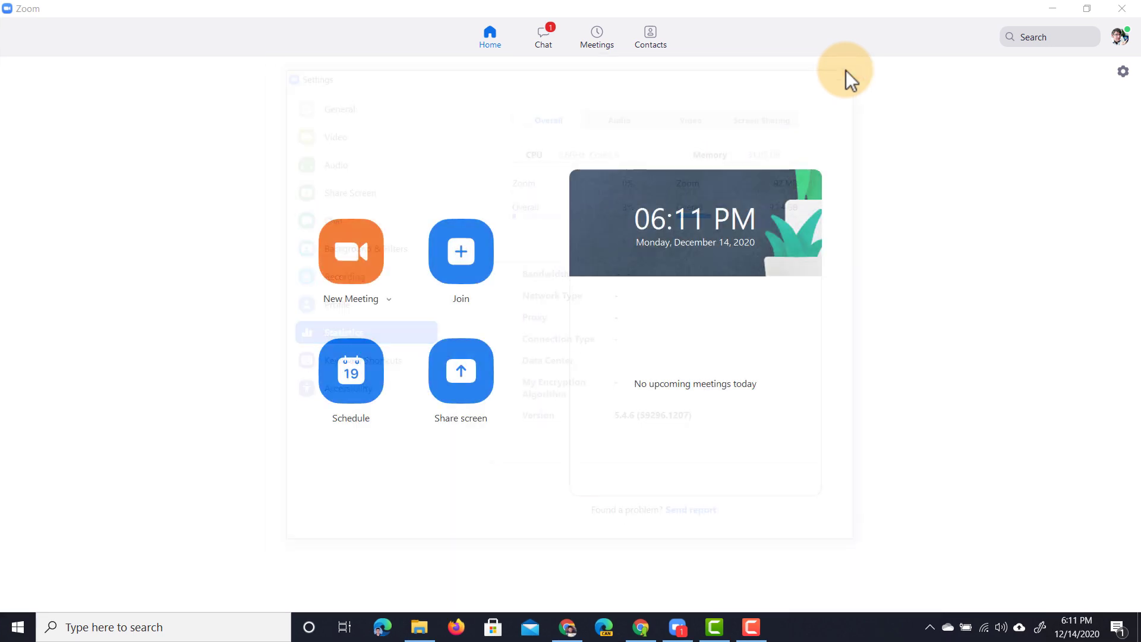
# Step: Start a new maximized instant meeting on computer audio with the webcam on
pyautogui.click(363, 268)
pyautogui.click(633, 13)
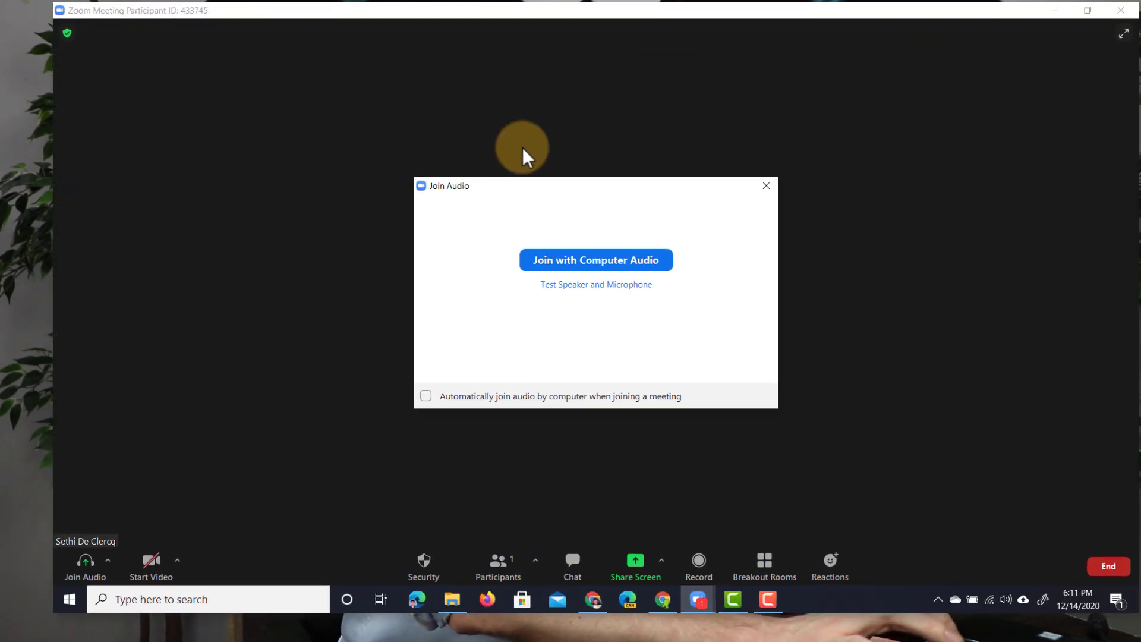
pyautogui.click(560, 262)
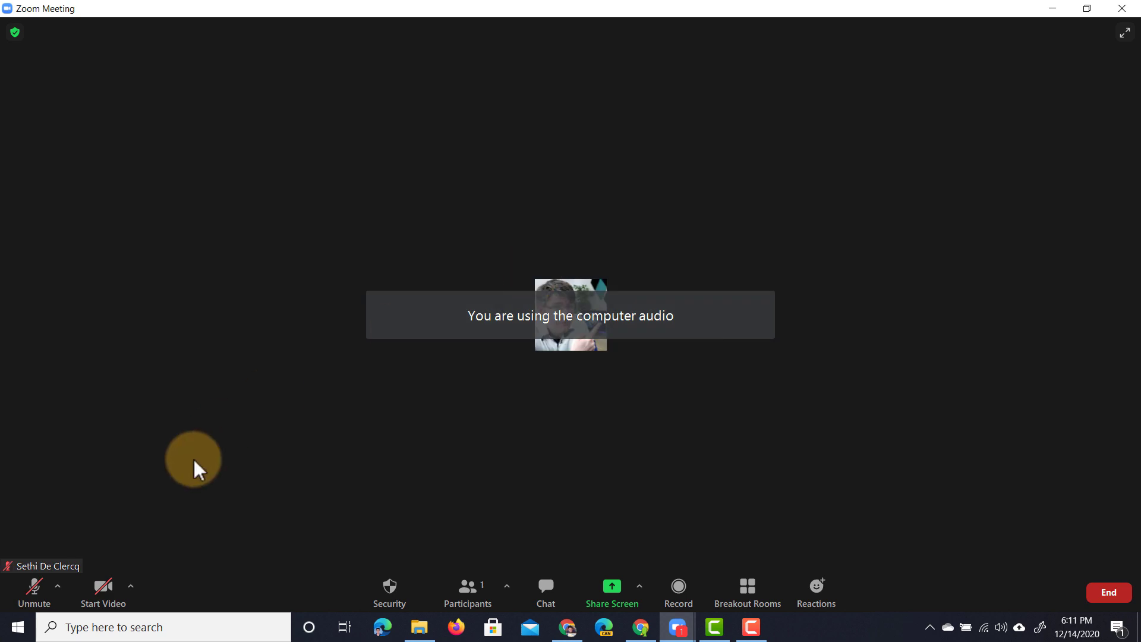
pyautogui.click(102, 594)
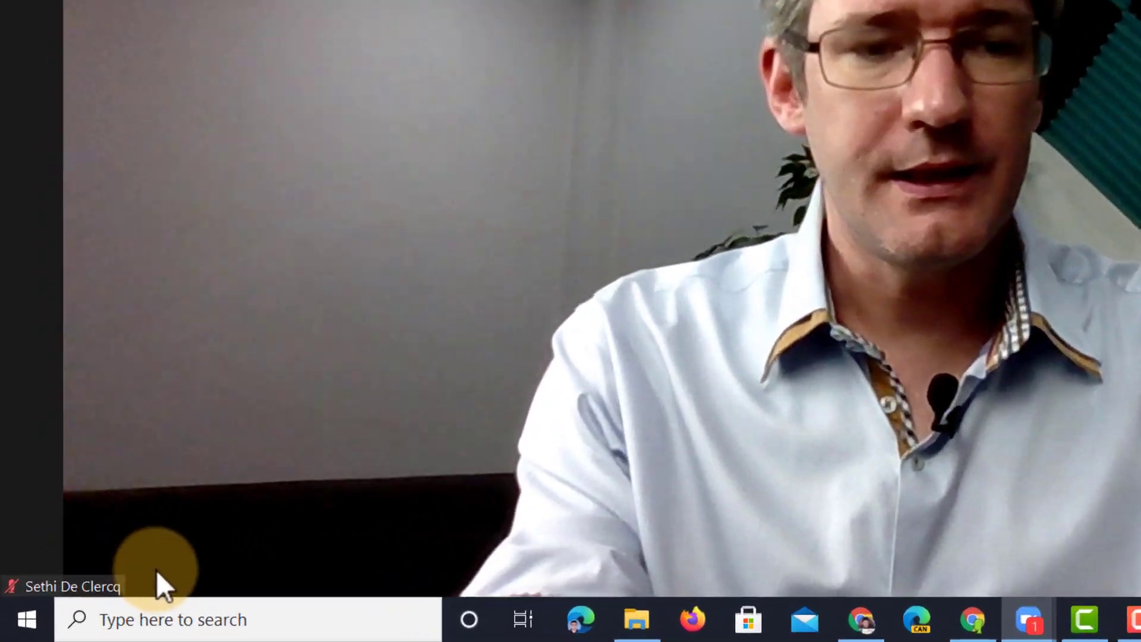
# Step: Open Choose Video Filter from the meeting's camera options menu
pyautogui.moveTo(87, 563)
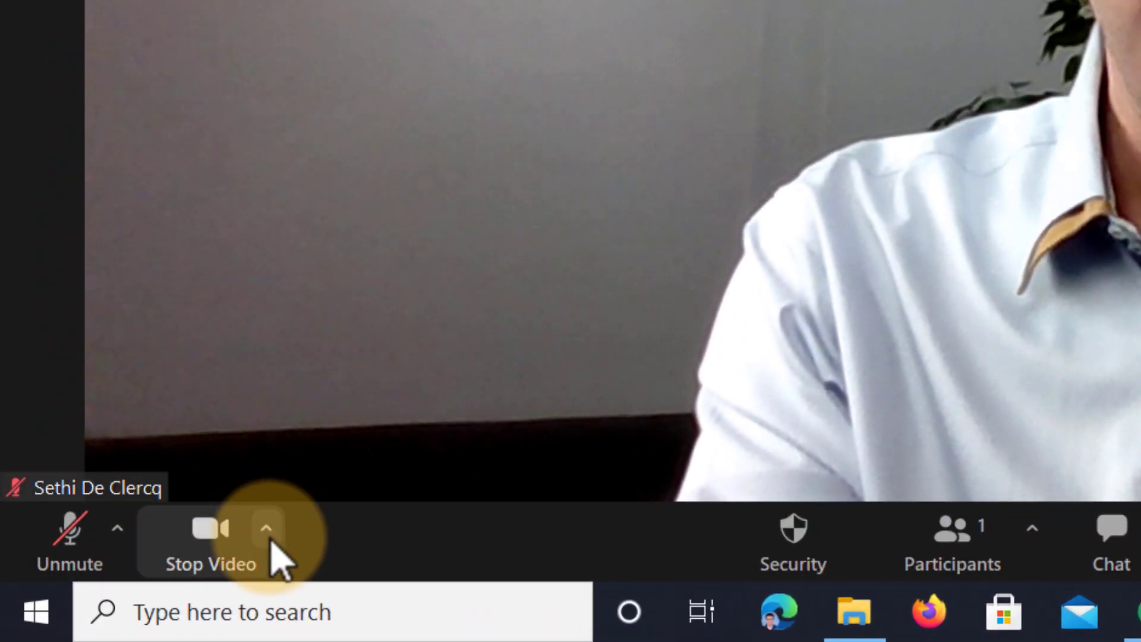
pyautogui.click(269, 538)
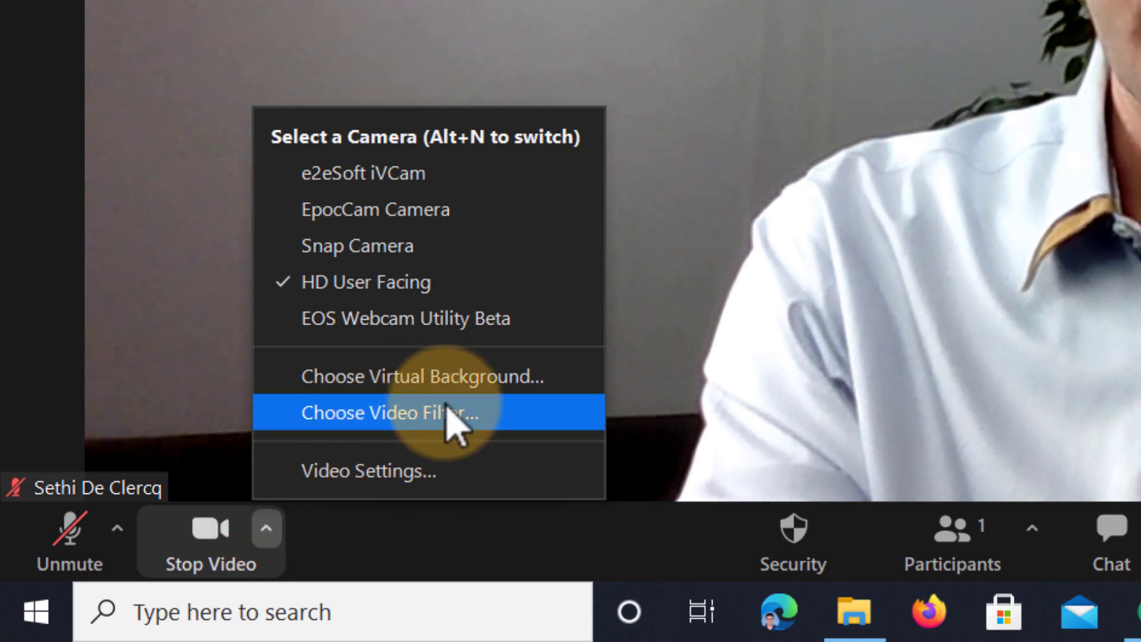
pyautogui.click(469, 416)
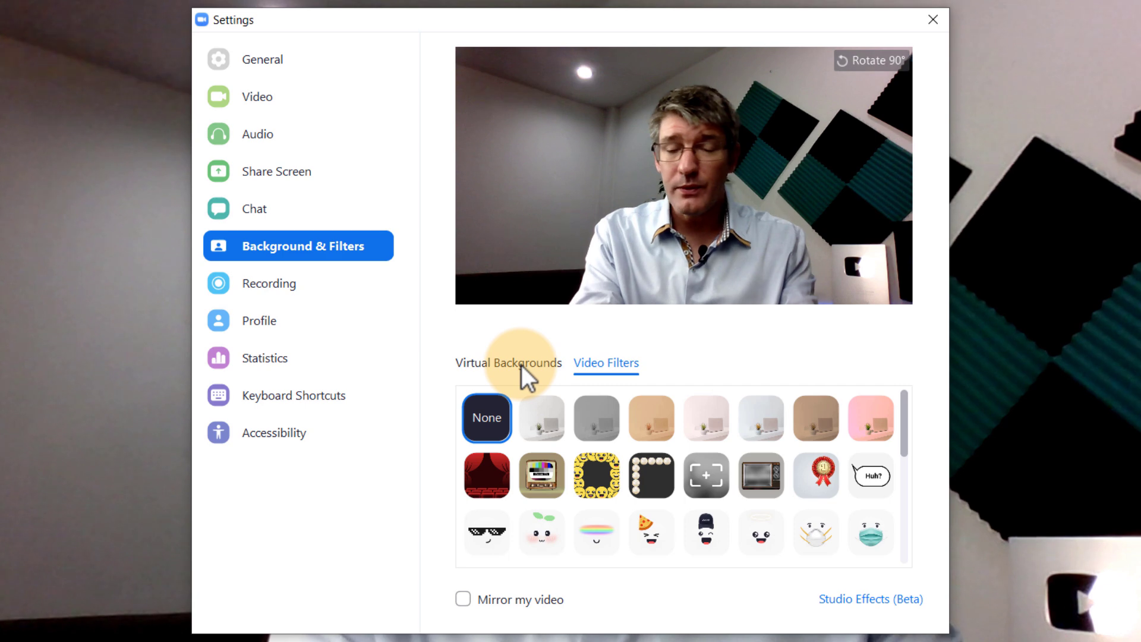
# Step: Glance at virtual backgrounds, then try the grey, Cinnamon, Cream and Sepia tint filters
pyautogui.click(522, 365)
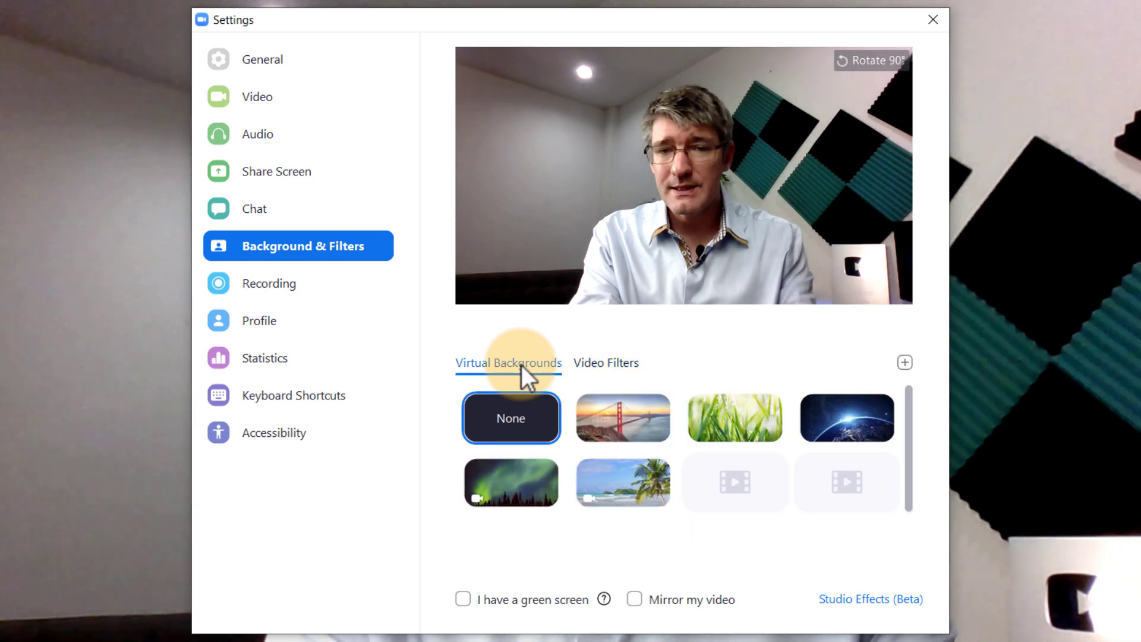
pyautogui.click(598, 363)
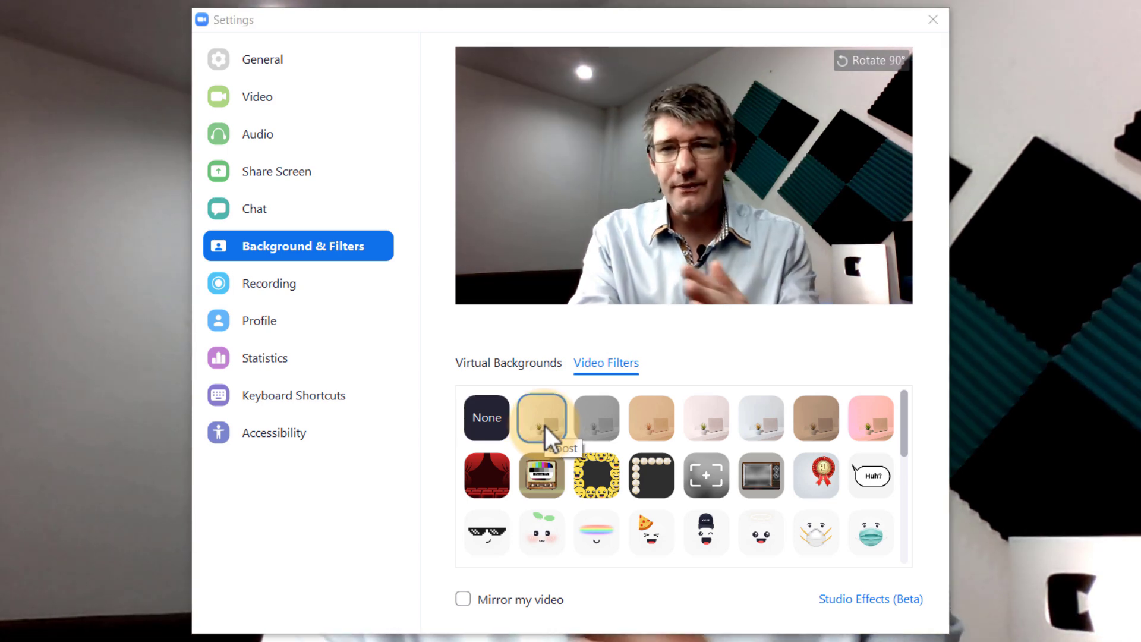
pyautogui.click(545, 426)
pyautogui.click(608, 423)
pyautogui.click(660, 421)
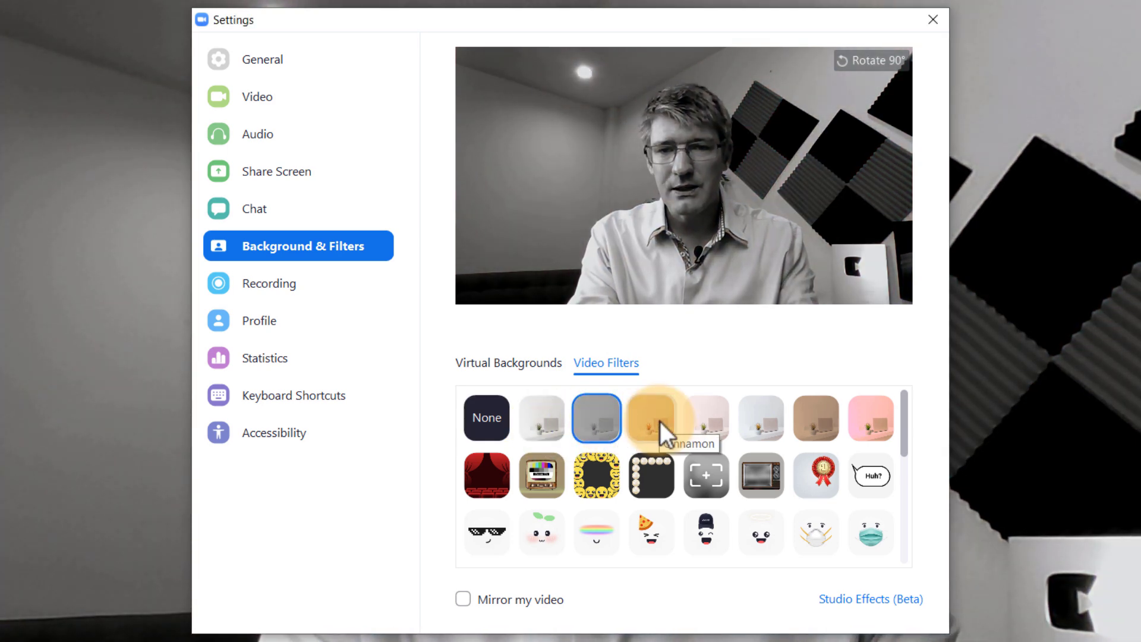
pyautogui.click(714, 420)
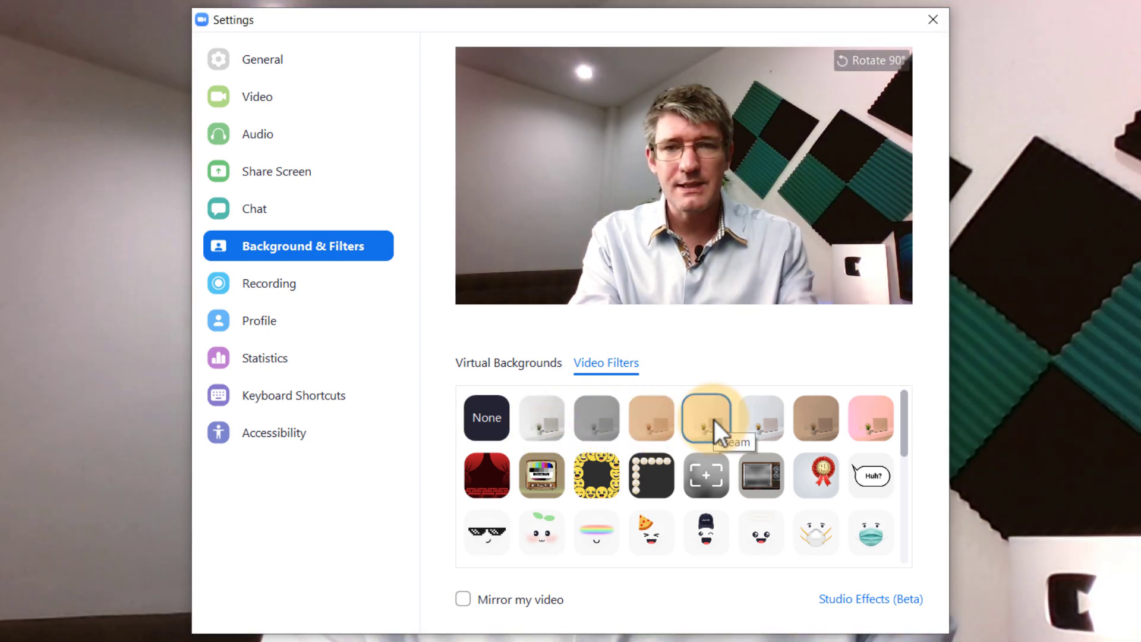
pyautogui.click(820, 422)
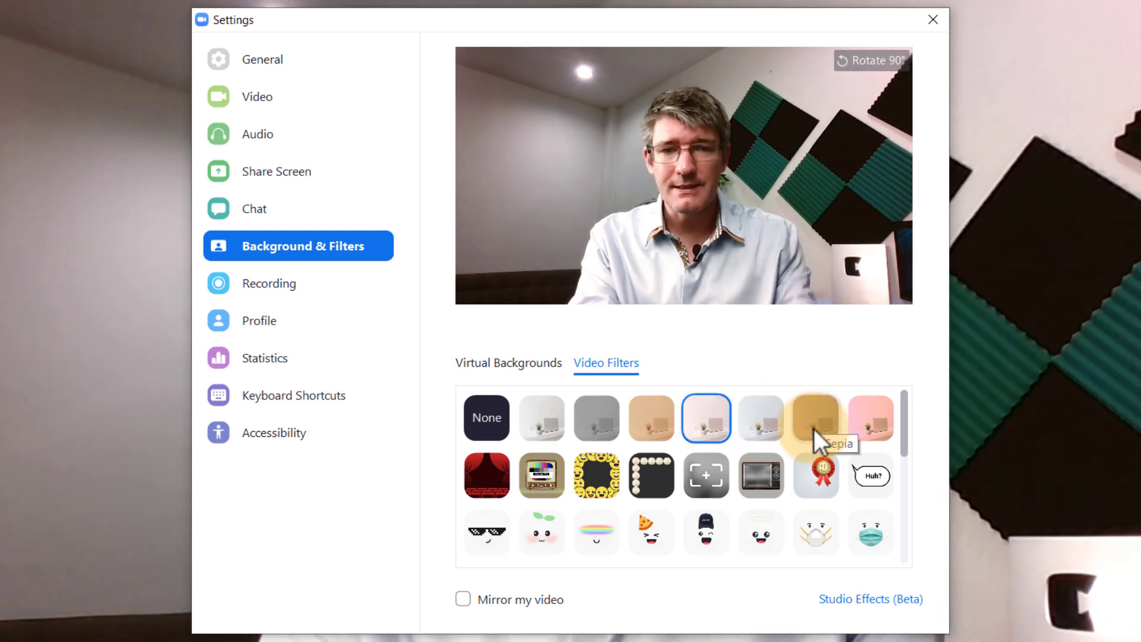
# Step: Try the theater, retro TV and smiley frames, ending on the Pearlfection pearl frame
pyautogui.click(498, 479)
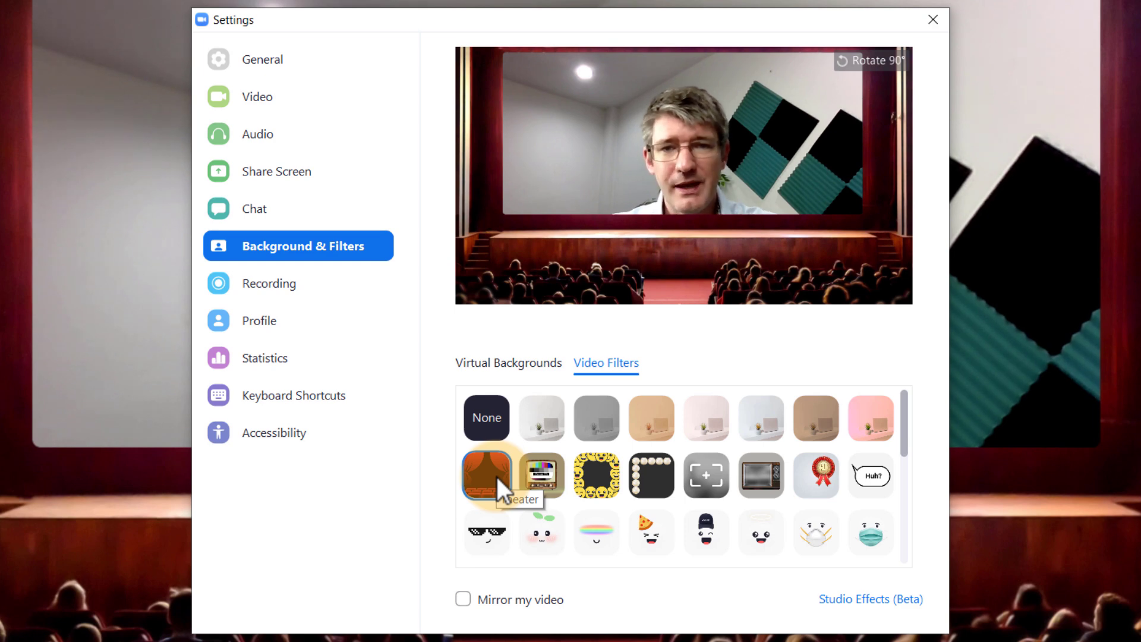
pyautogui.click(543, 478)
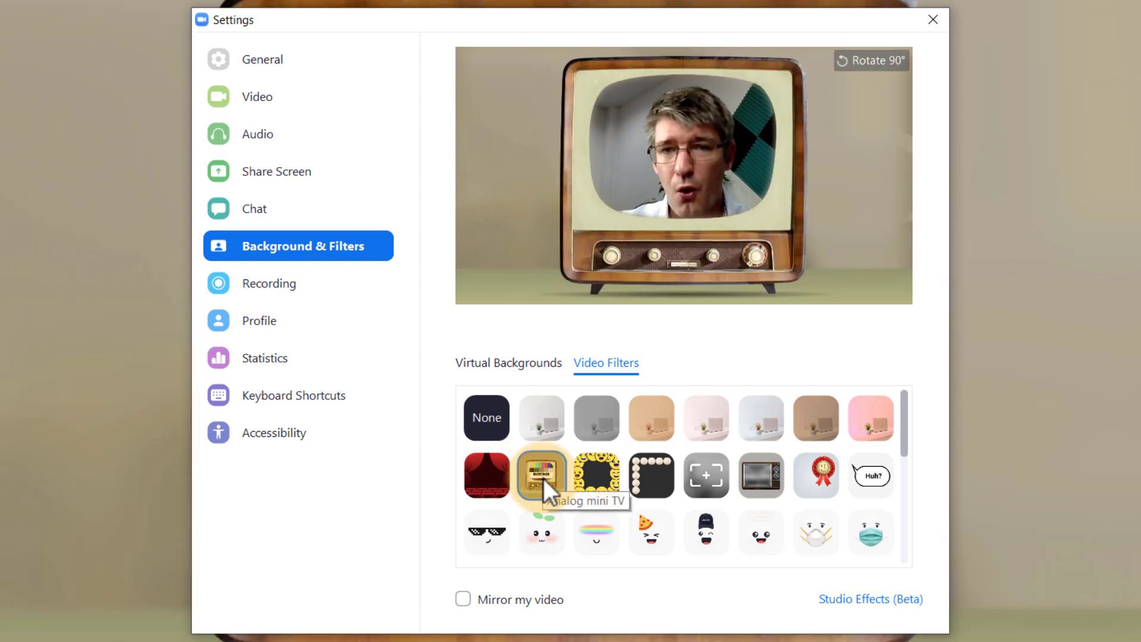
pyautogui.click(582, 479)
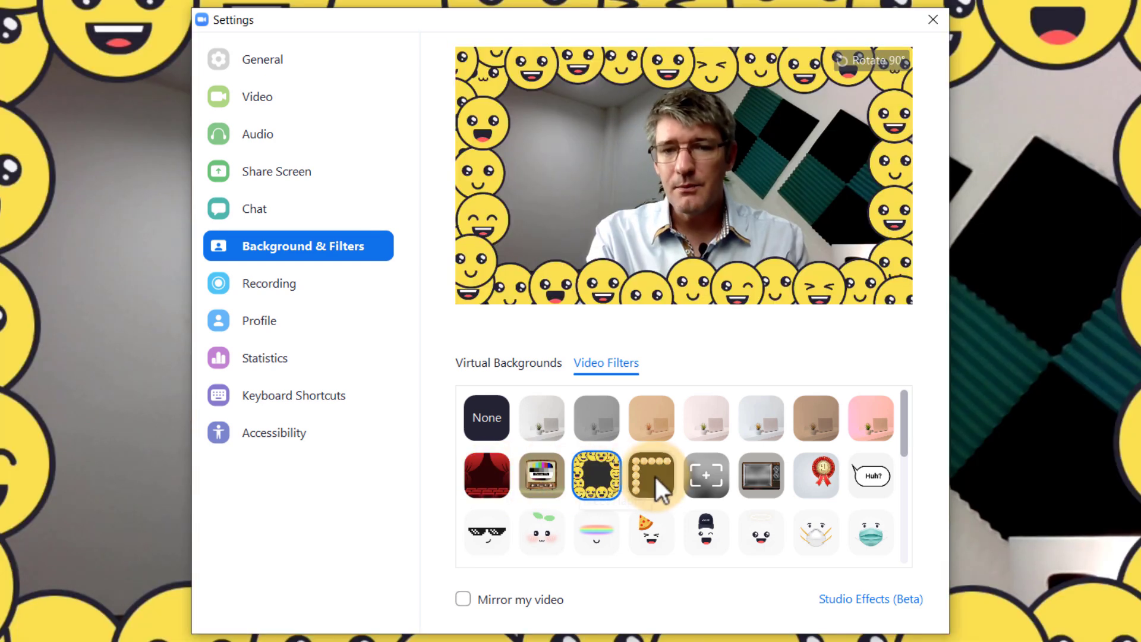
pyautogui.click(659, 477)
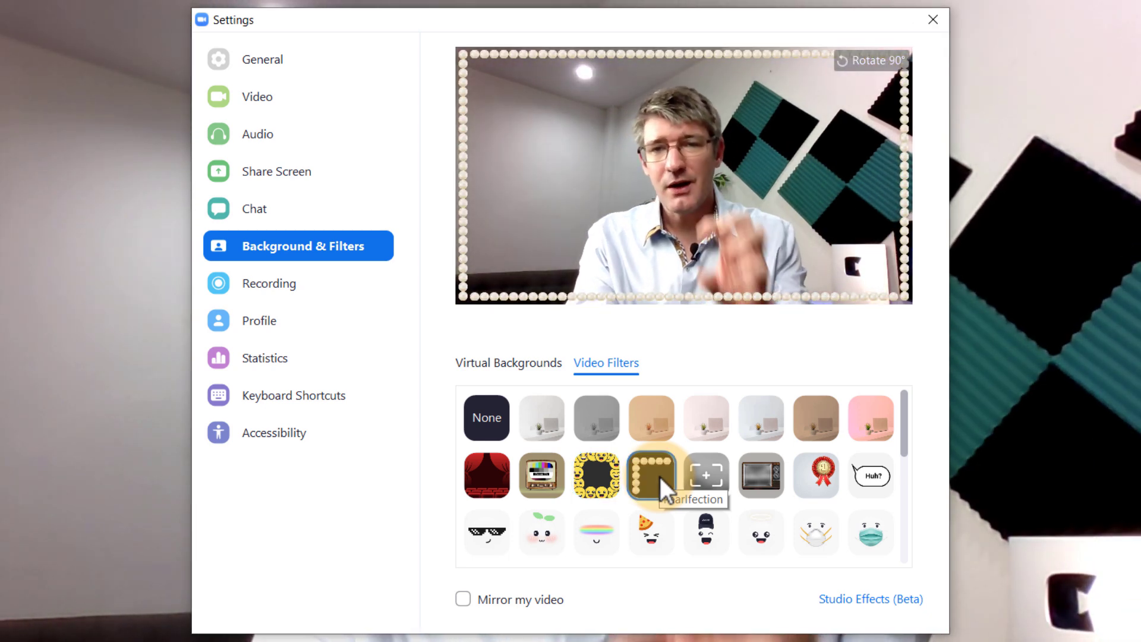
# Step: Try the Head Chef, Karat Gold, Monarch and Cyclops filters, then set the filter to None
pyautogui.scroll(-5, 660, 477)
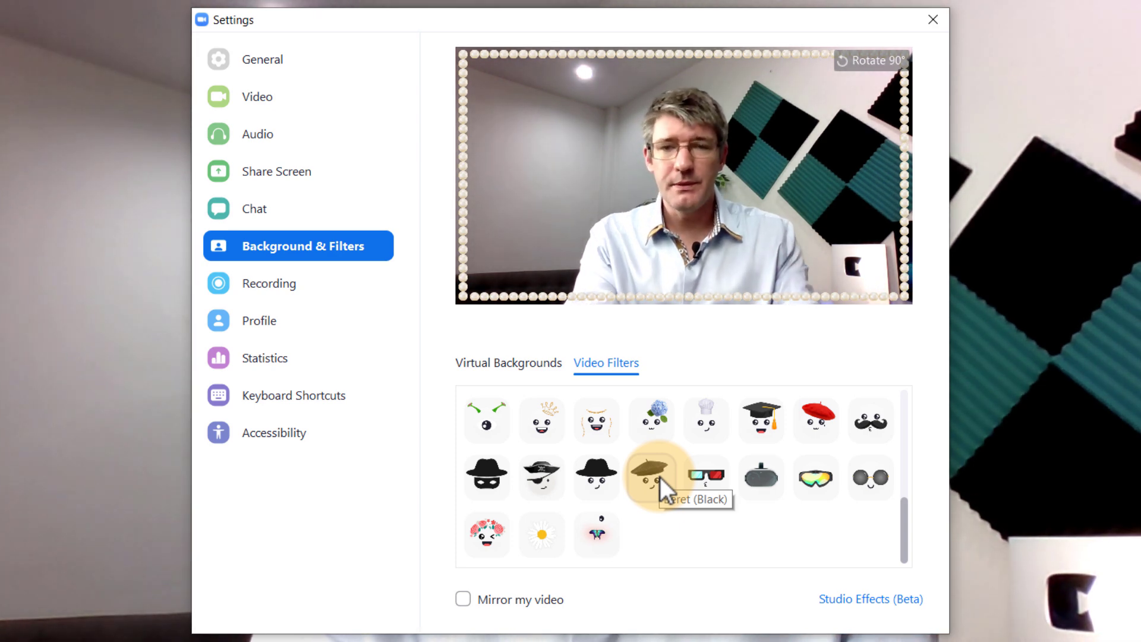
pyautogui.click(700, 422)
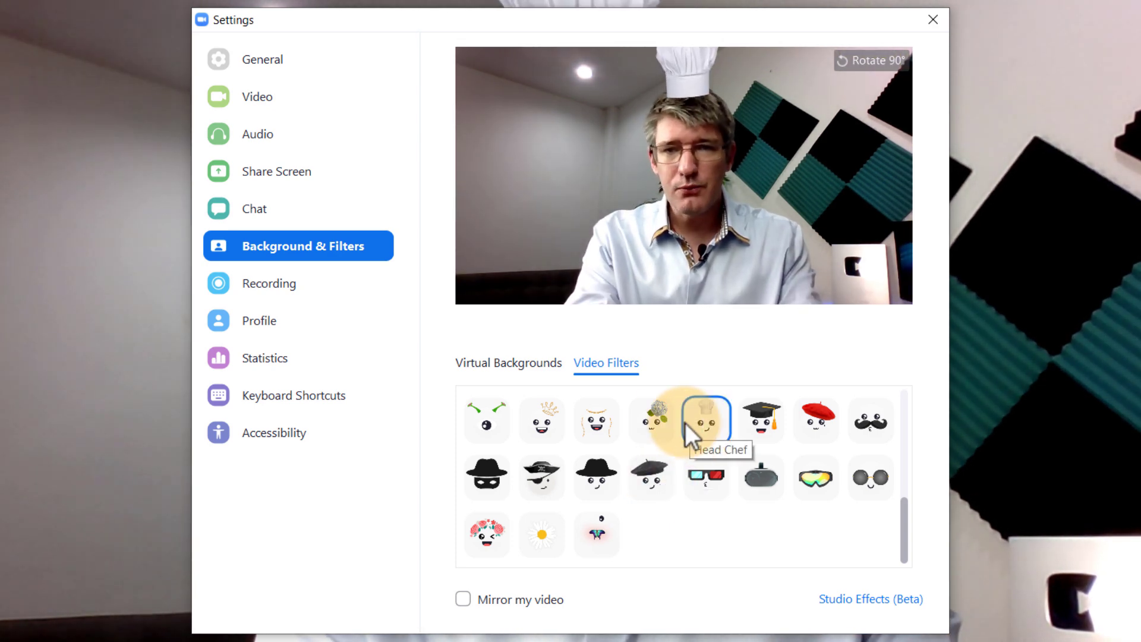
pyautogui.click(602, 422)
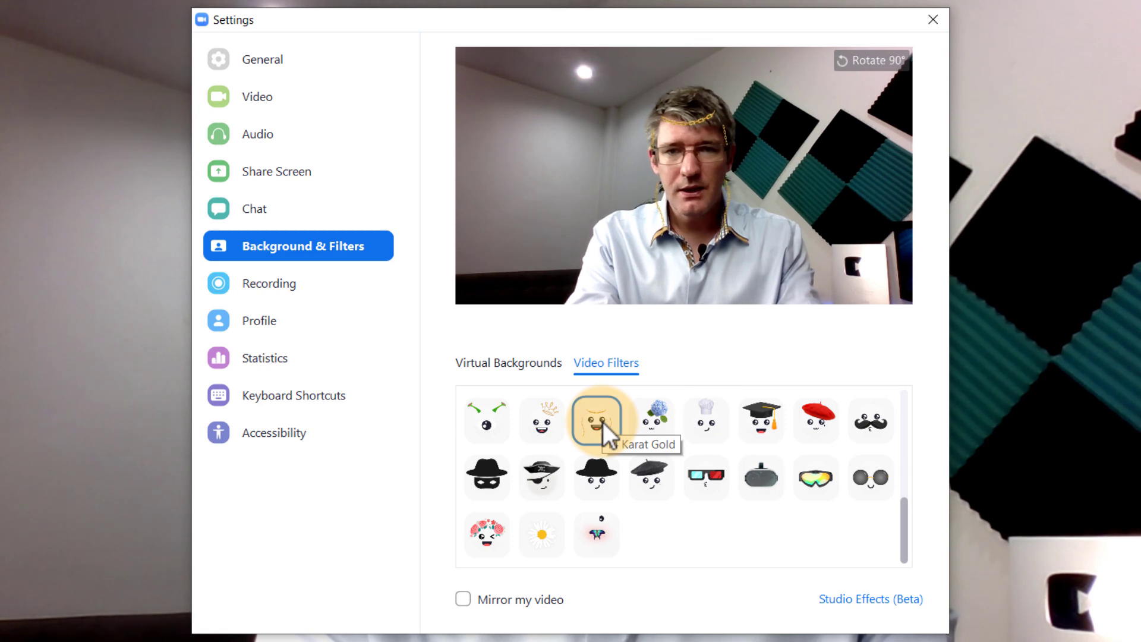
pyautogui.click(544, 422)
pyautogui.click(496, 423)
pyautogui.scroll(10, 545, 435)
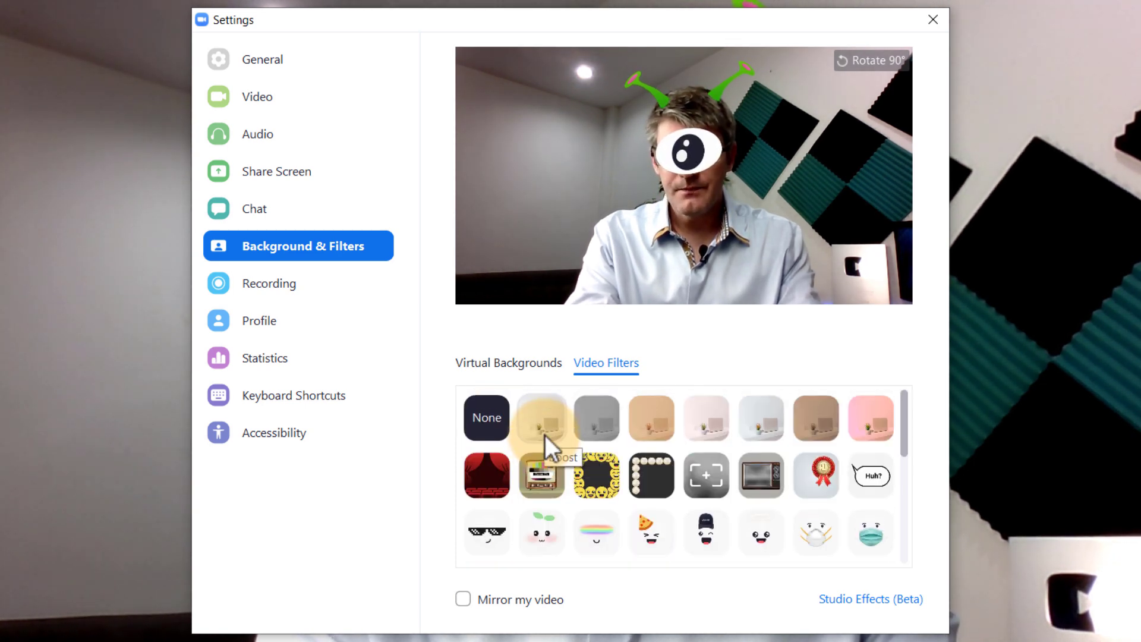
pyautogui.click(490, 415)
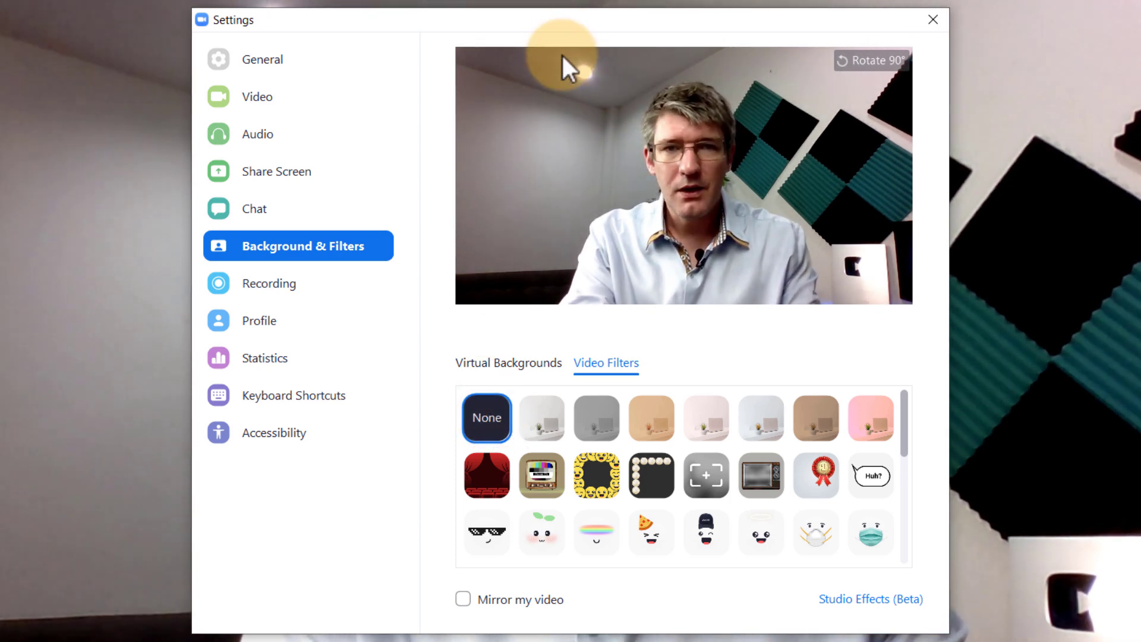
# Step: Open Studio Effects, stop applying effects to future meetings, and reposition the Settings window
pyautogui.moveTo(581, 23); pyautogui.dragTo(285, 28)
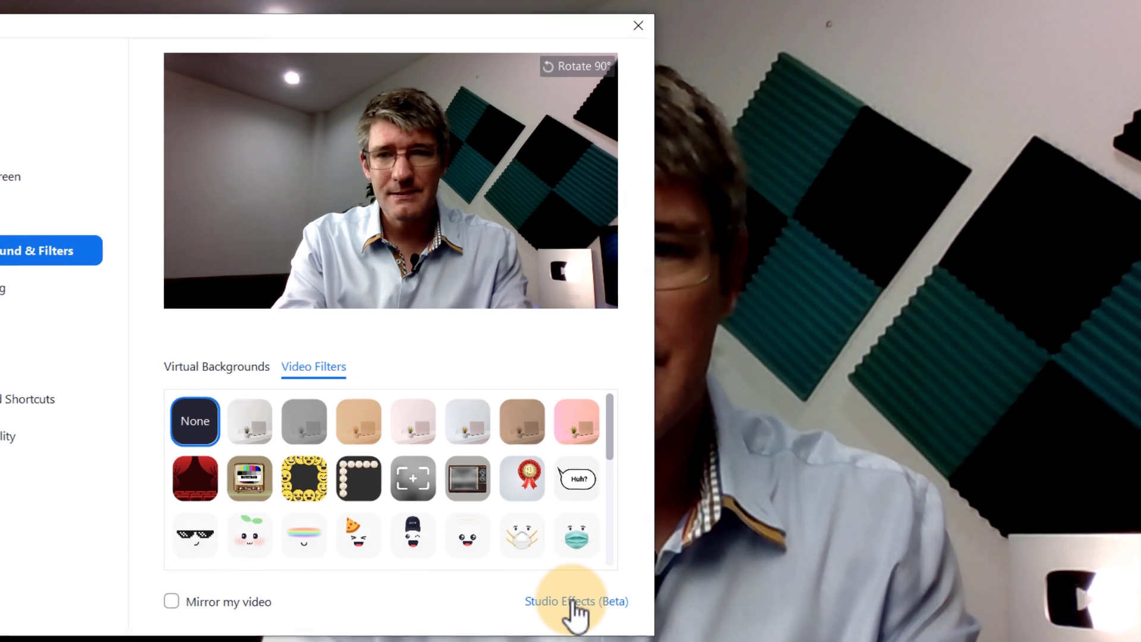
pyautogui.click(572, 601)
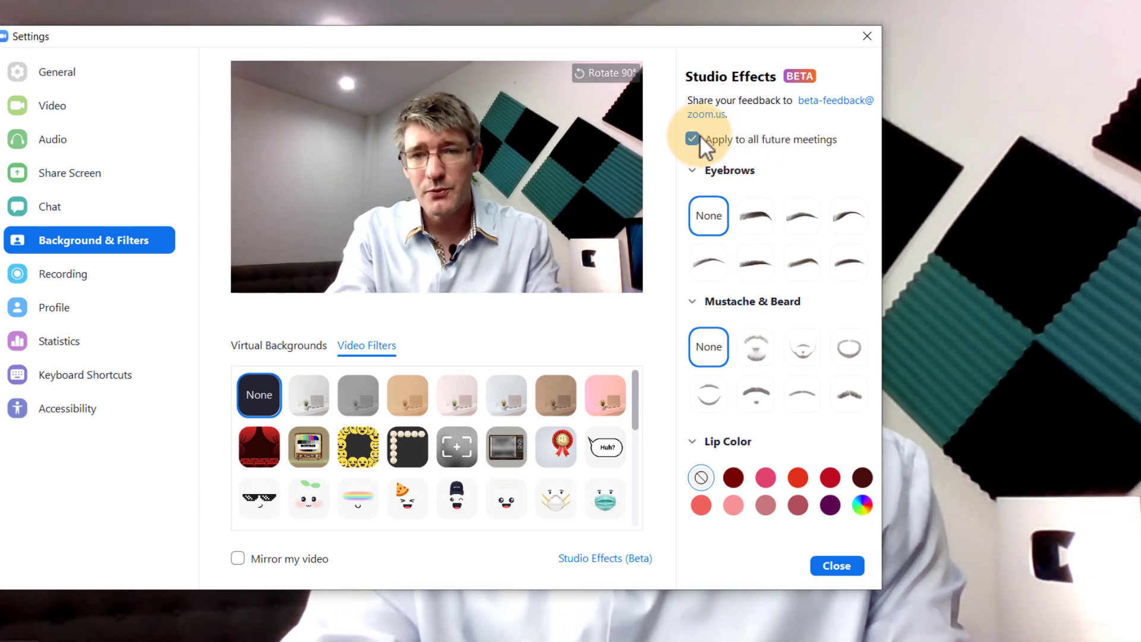
pyautogui.click(693, 139)
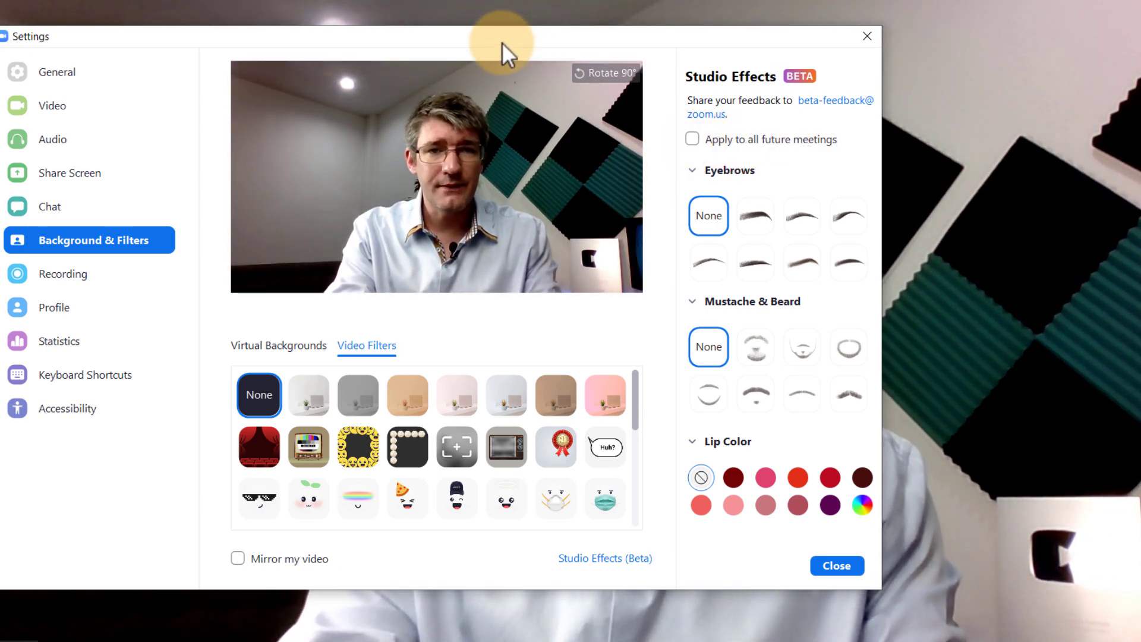
pyautogui.moveTo(501, 41); pyautogui.dragTo(637, 45)
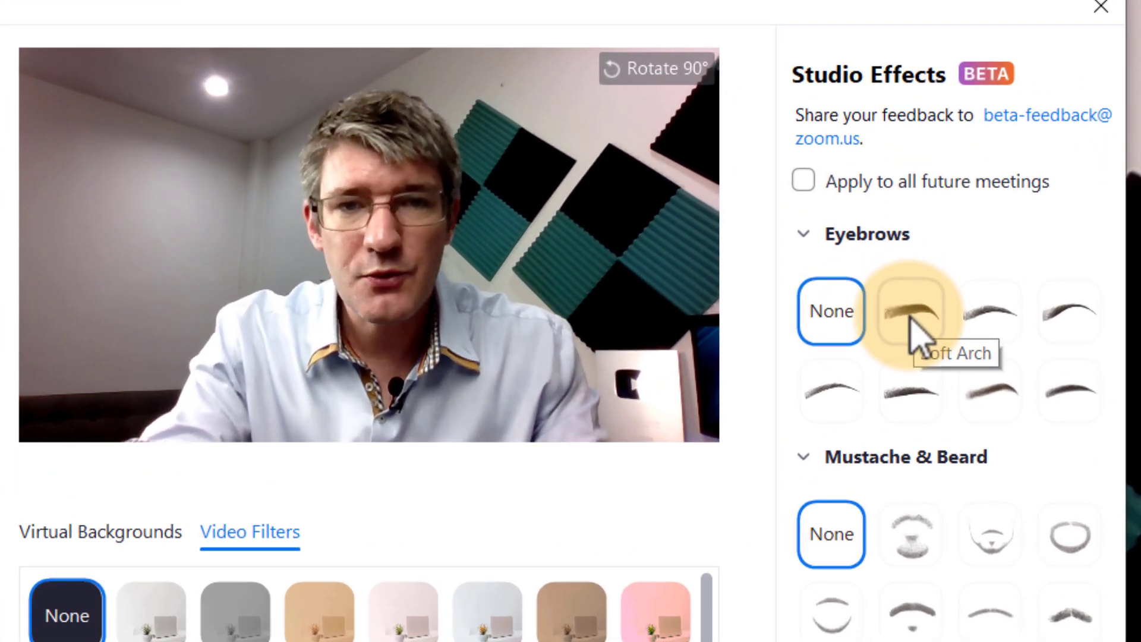
# Step: Try Soft Arch and another arch eyebrow style in Dark Brown, raising the eyebrow opacity
pyautogui.click(911, 320)
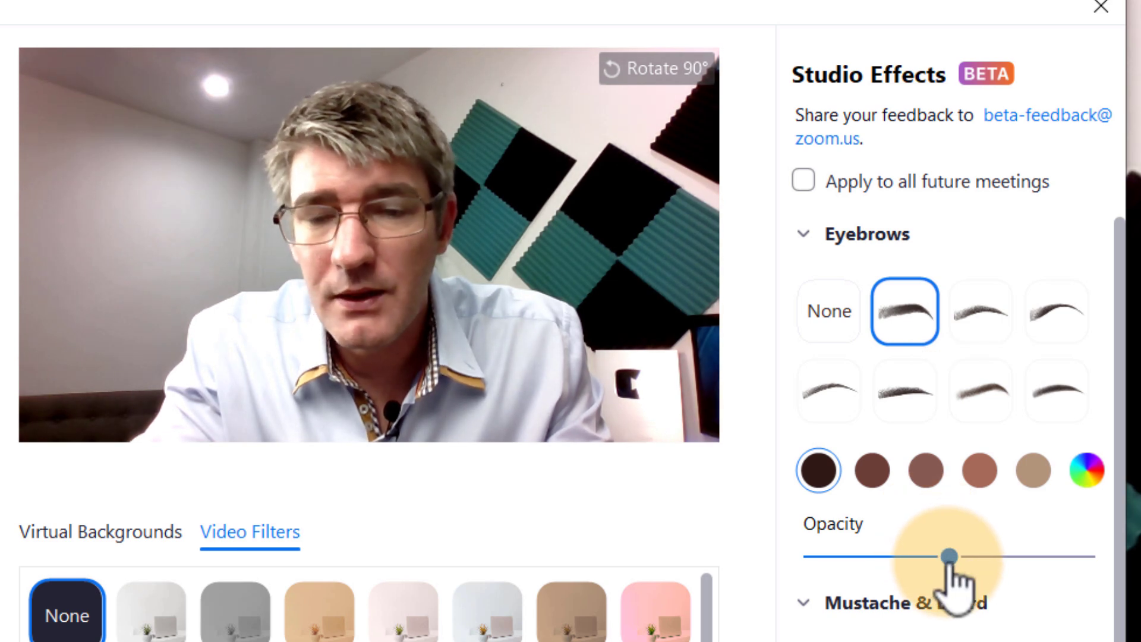
pyautogui.moveTo(949, 557)
pyautogui.mouseDown()
pyautogui.moveTo(1046, 556)
pyautogui.moveTo(815, 557)
pyautogui.moveTo(1082, 557)
pyautogui.moveTo(972, 557)
pyautogui.mouseUp()
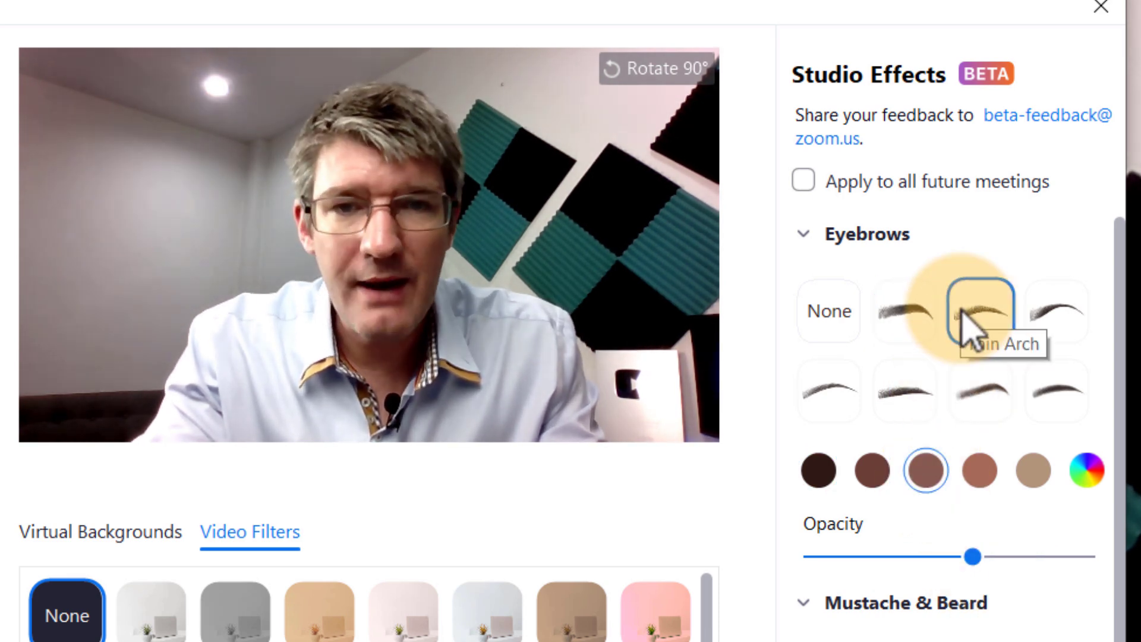
pyautogui.click(1040, 324)
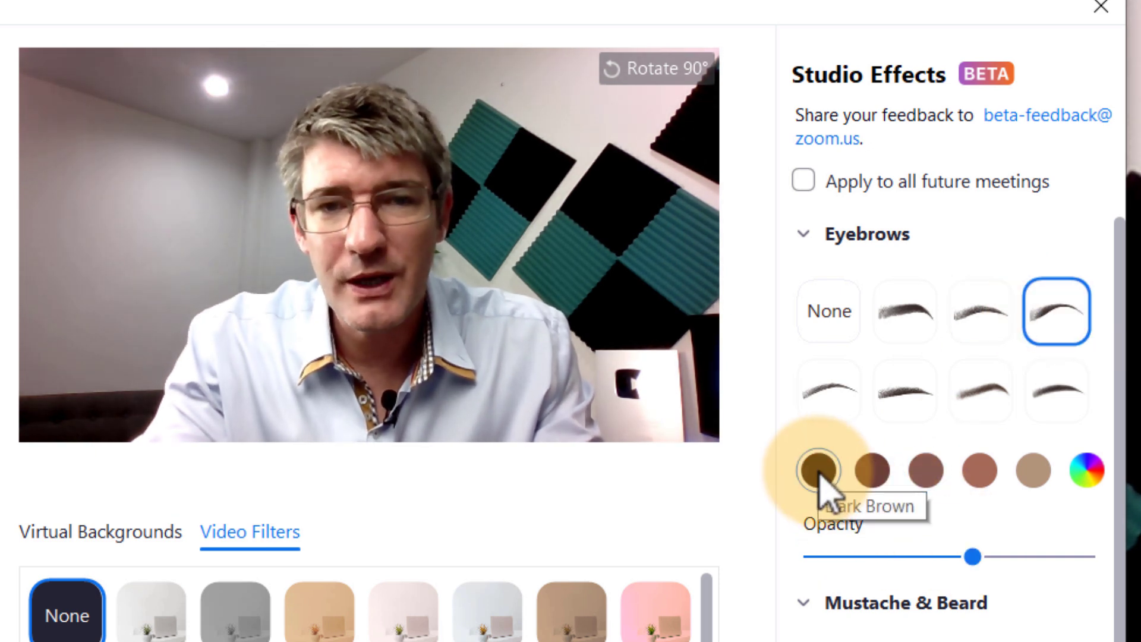
pyautogui.moveTo(973, 557)
pyautogui.mouseDown()
pyautogui.moveTo(845, 559)
pyautogui.moveTo(964, 558)
pyautogui.mouseUp()
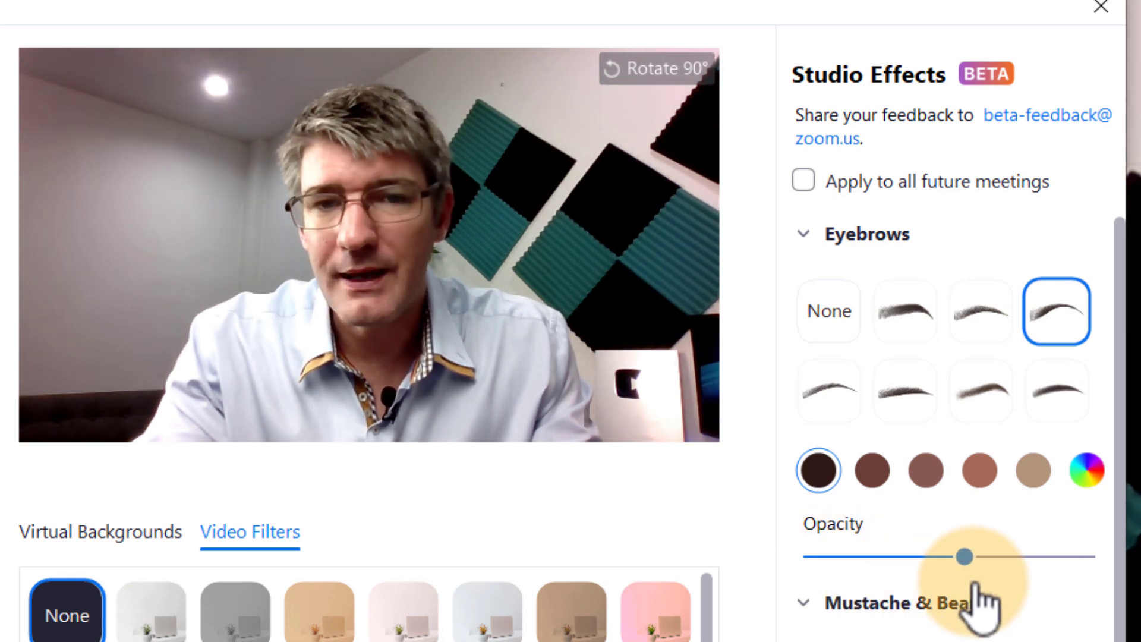
pyautogui.moveTo(973, 601); pyautogui.dragTo(1031, 595)
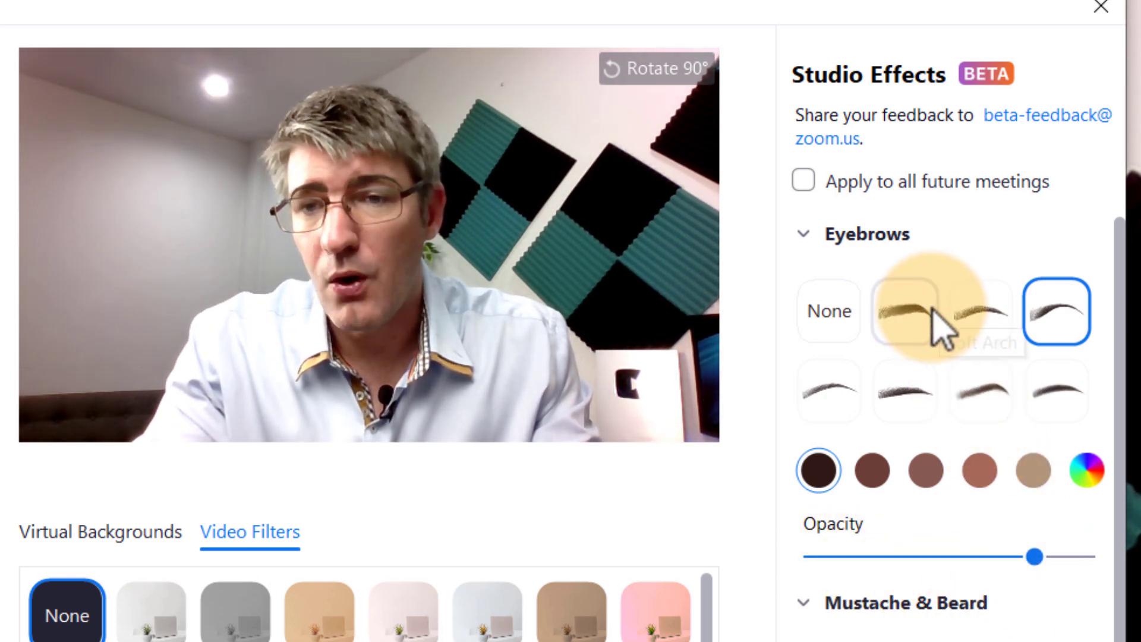
# Step: Set a custom green eyebrow colour and lower the eyebrow opacity slightly
pyautogui.click(1088, 471)
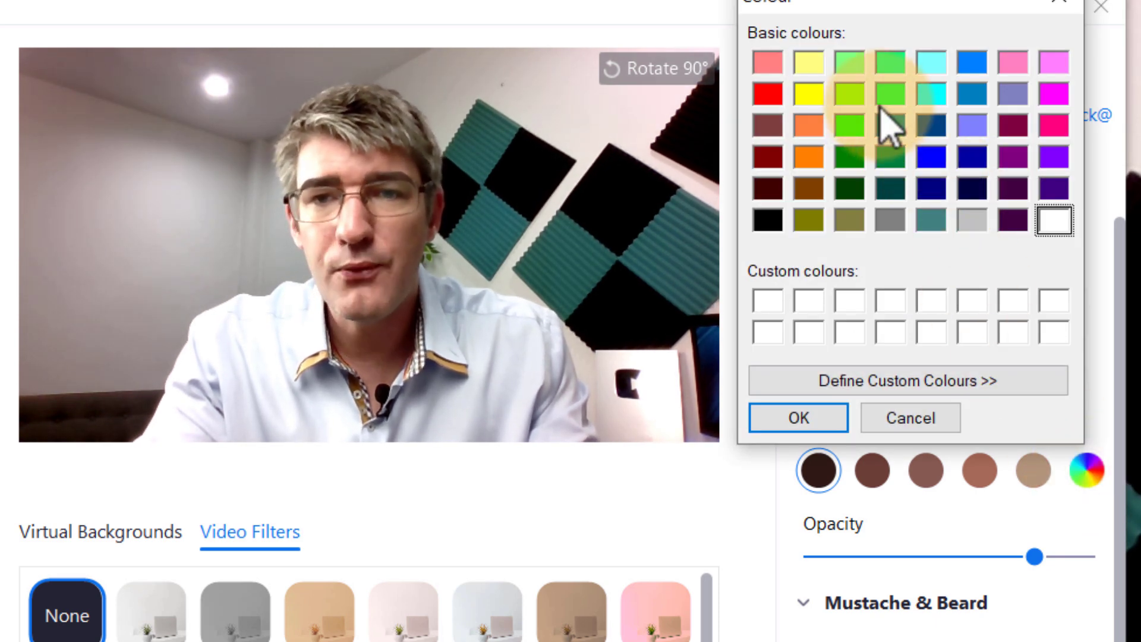
pyautogui.click(813, 410)
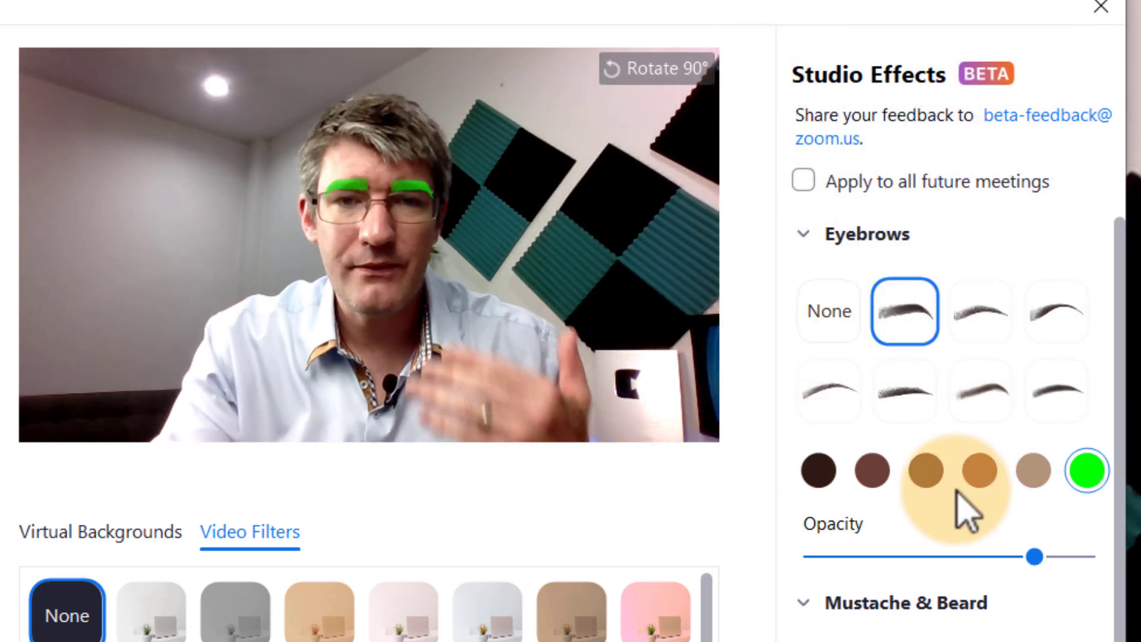
pyautogui.moveTo(1034, 556)
pyautogui.mouseDown()
pyautogui.moveTo(943, 557)
pyautogui.moveTo(1017, 557)
pyautogui.mouseUp()
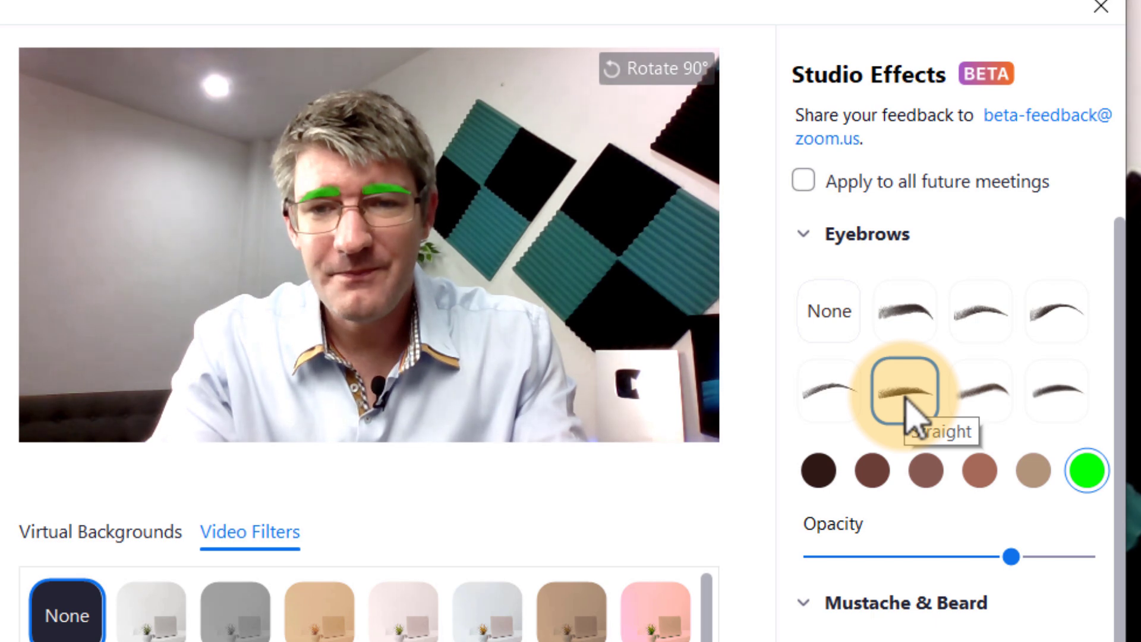
pyautogui.scroll(-3, 924, 600)
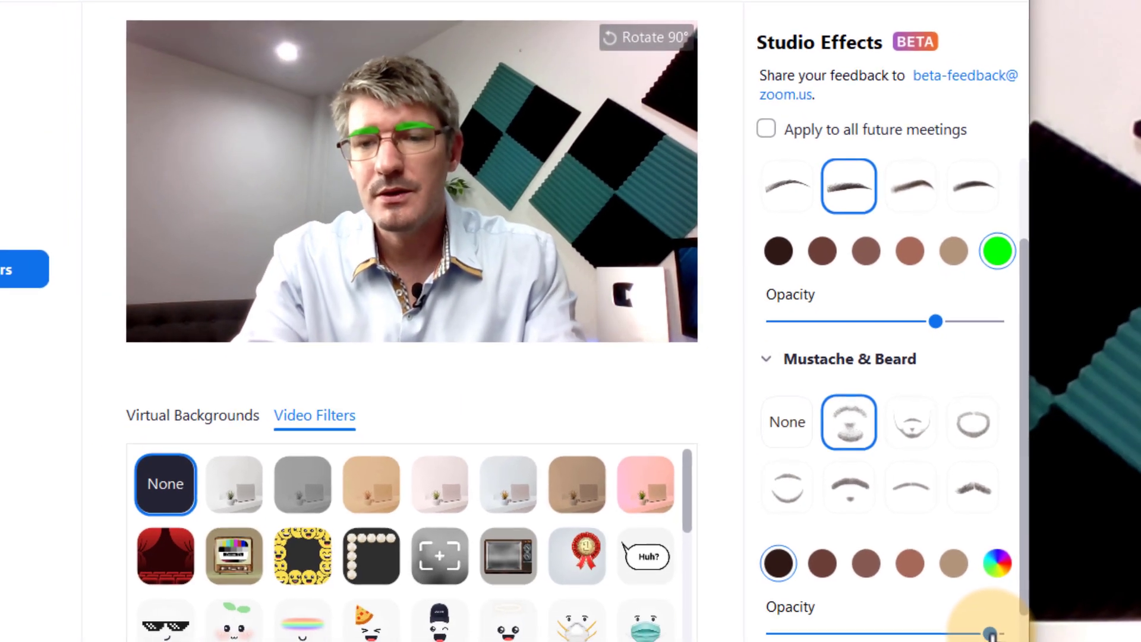
# Step: Adjust mustache opacity, try Chevron, then apply a Horseshoe mustache in custom blue
pyautogui.moveTo(990, 634); pyautogui.dragTo(1067, 623)
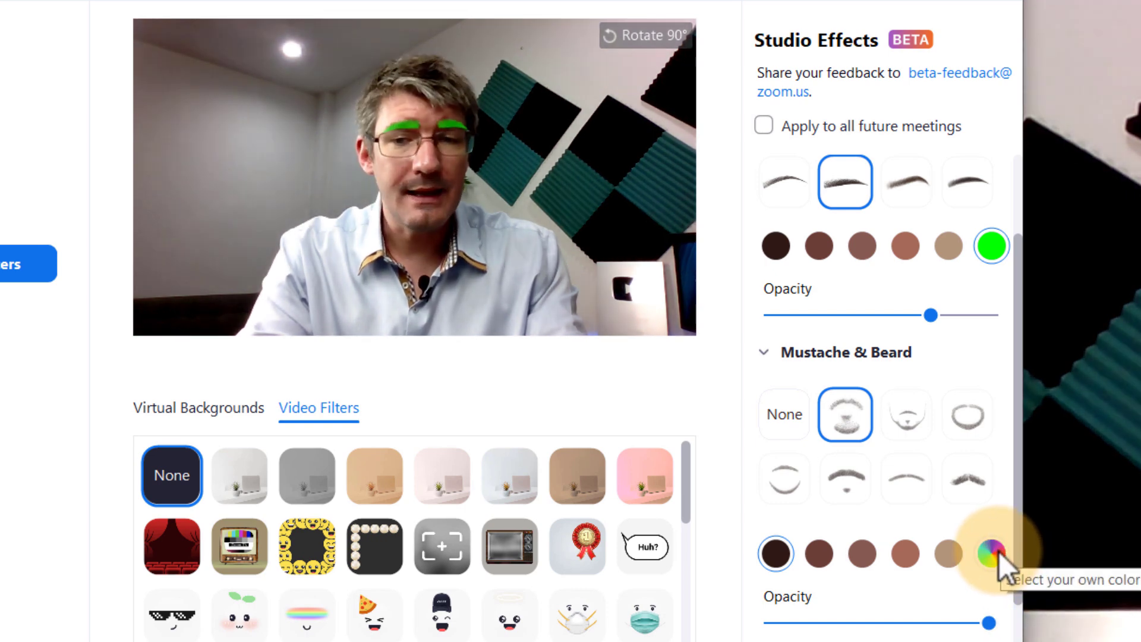
pyautogui.click(968, 491)
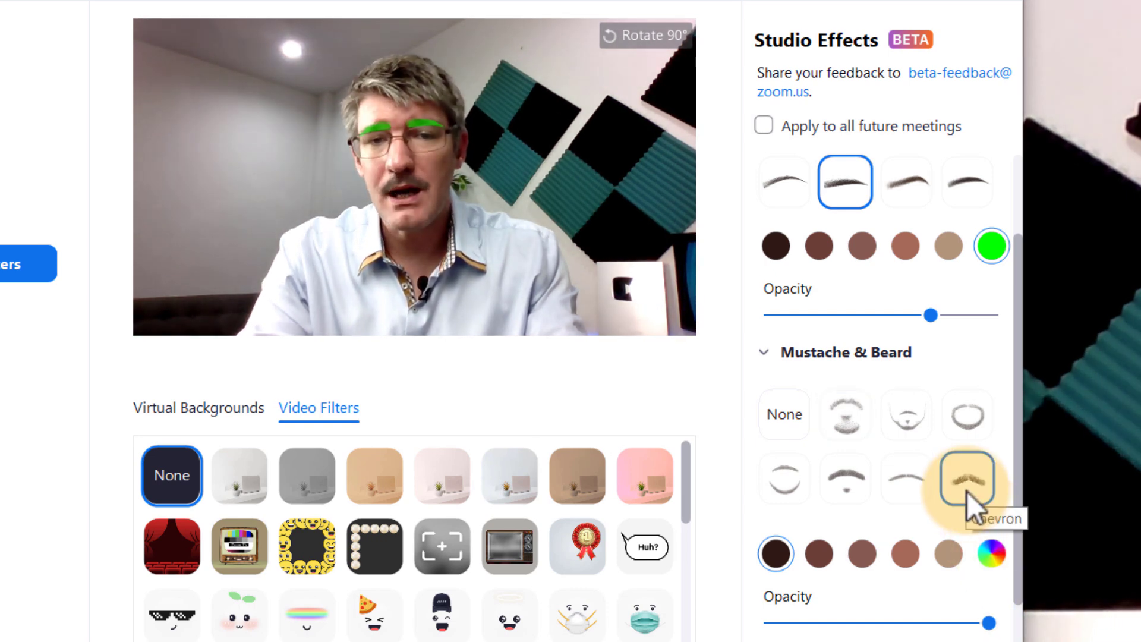
pyautogui.click(846, 481)
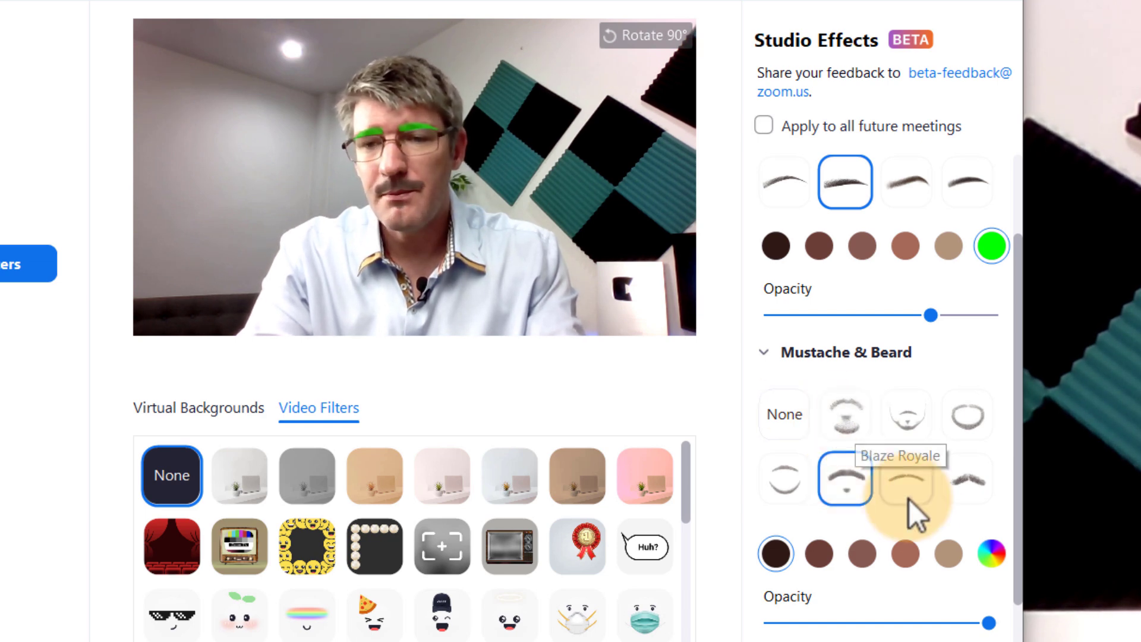
pyautogui.click(990, 554)
pyautogui.click(868, 301)
pyautogui.click(772, 508)
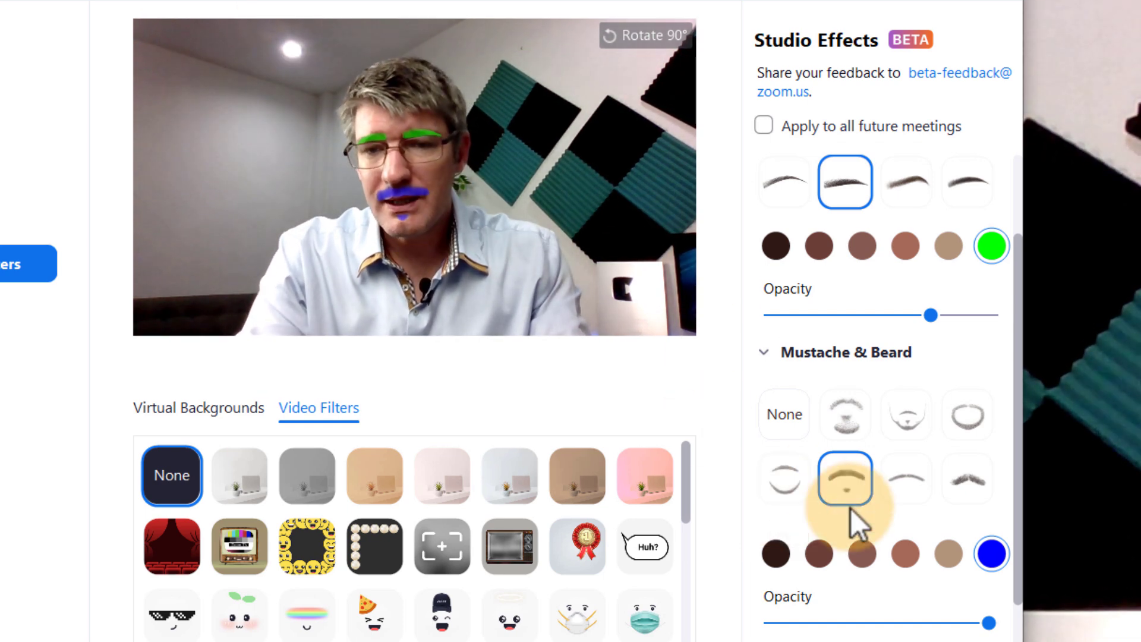
pyautogui.scroll(-2, 851, 509)
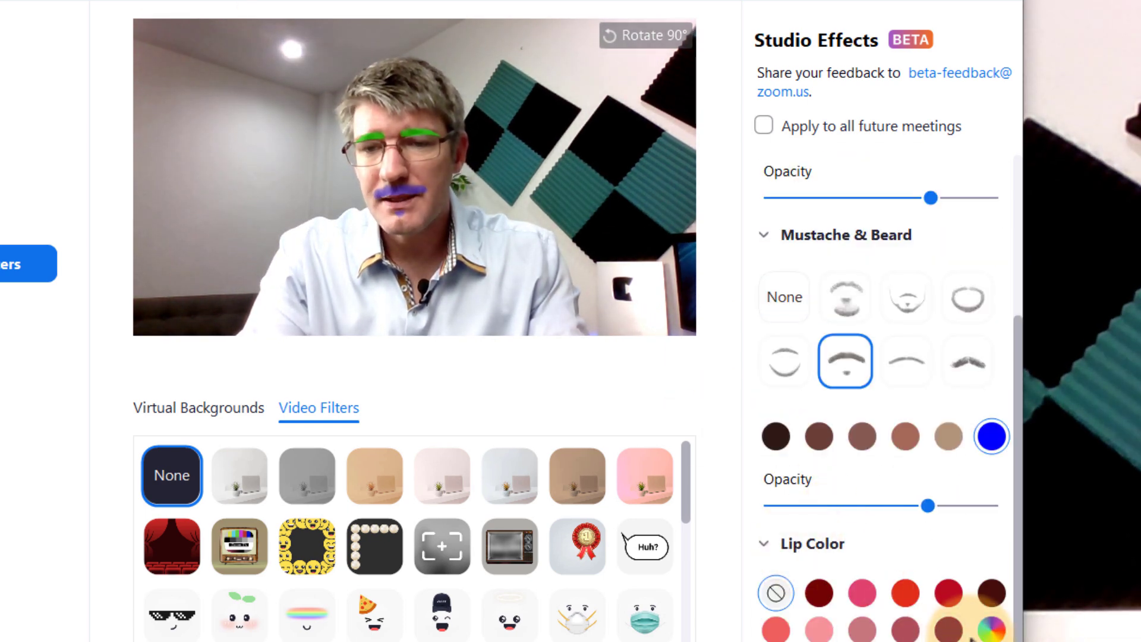
# Step: Set a custom yellow lip colour and raise the lip opacity
pyautogui.click(991, 629)
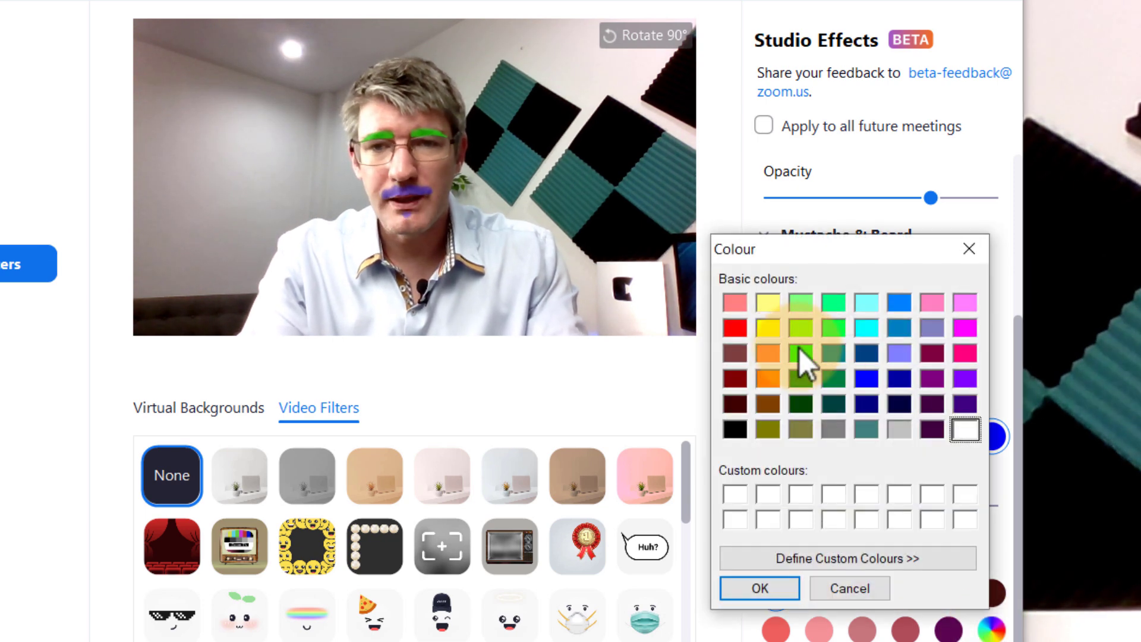
pyautogui.click(772, 332)
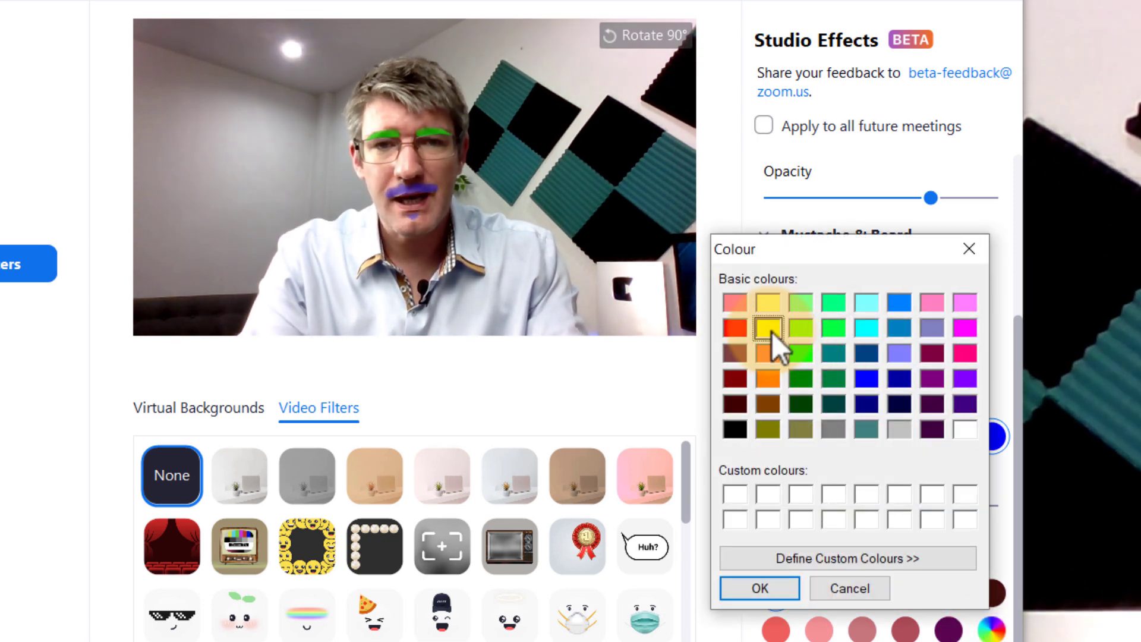
pyautogui.click(769, 591)
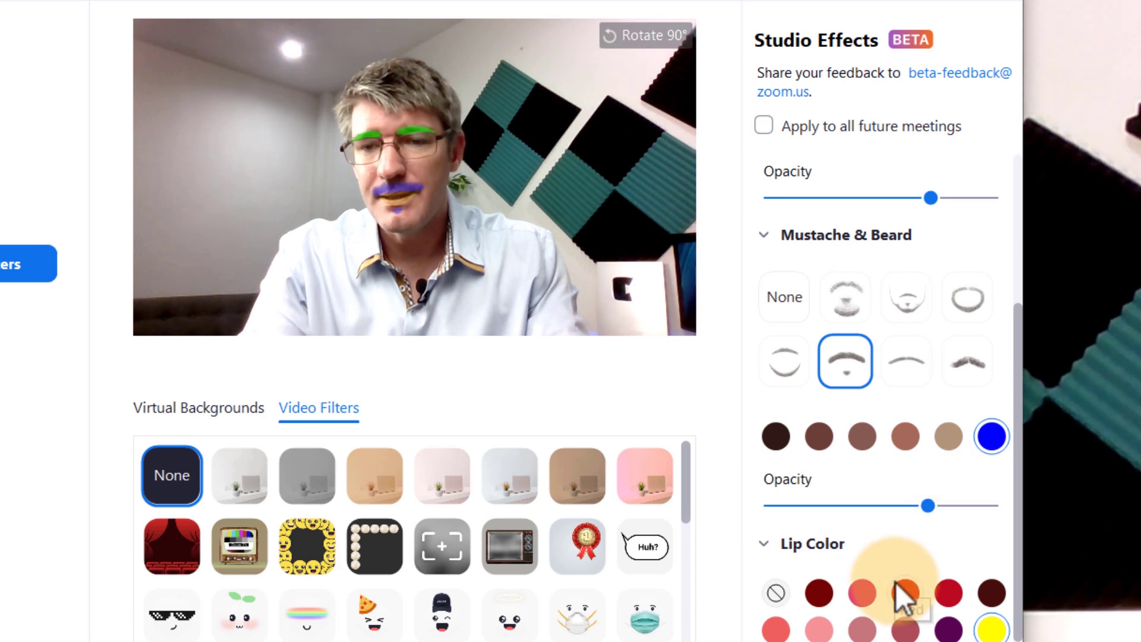
pyautogui.scroll(-2, 896, 582)
pyautogui.moveTo(885, 634); pyautogui.dragTo(979, 635)
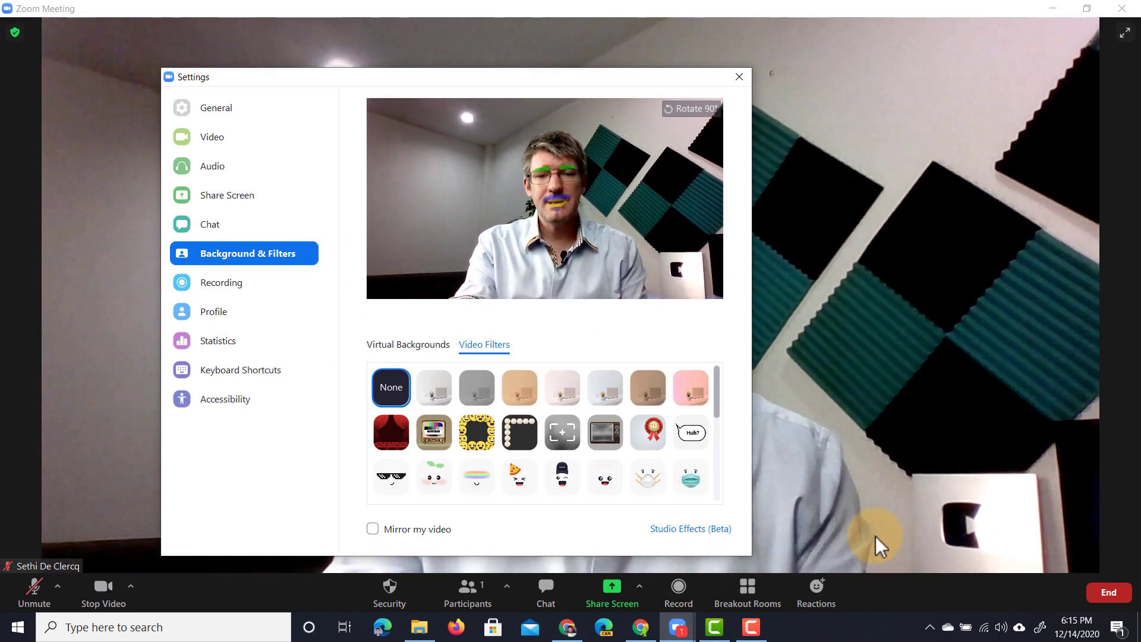
pyautogui.click(735, 82)
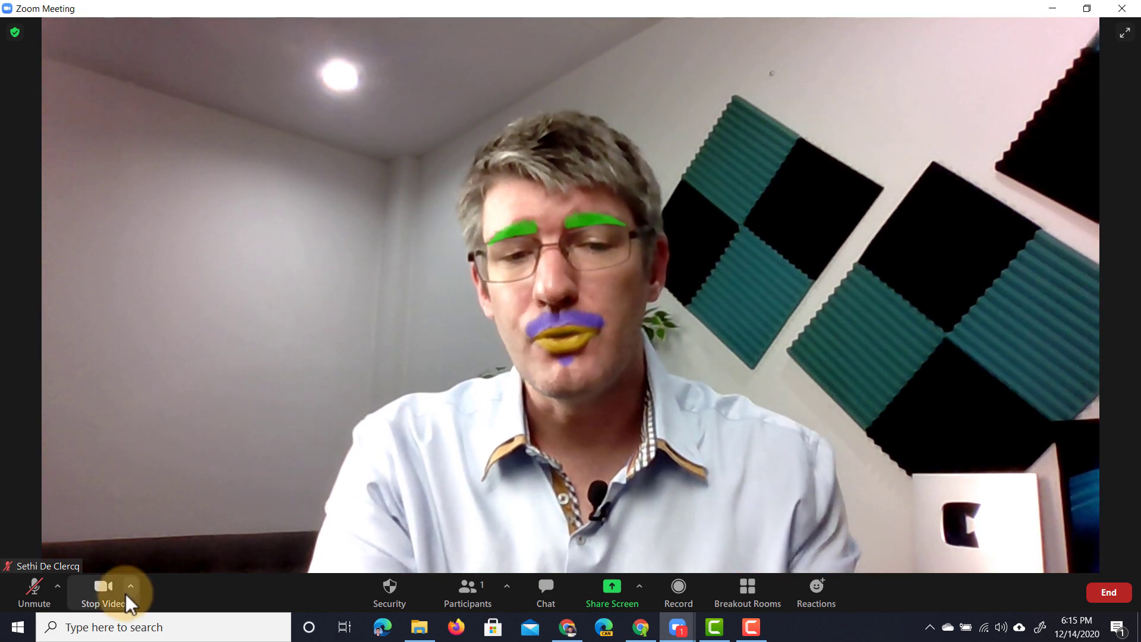
pyautogui.click(127, 591)
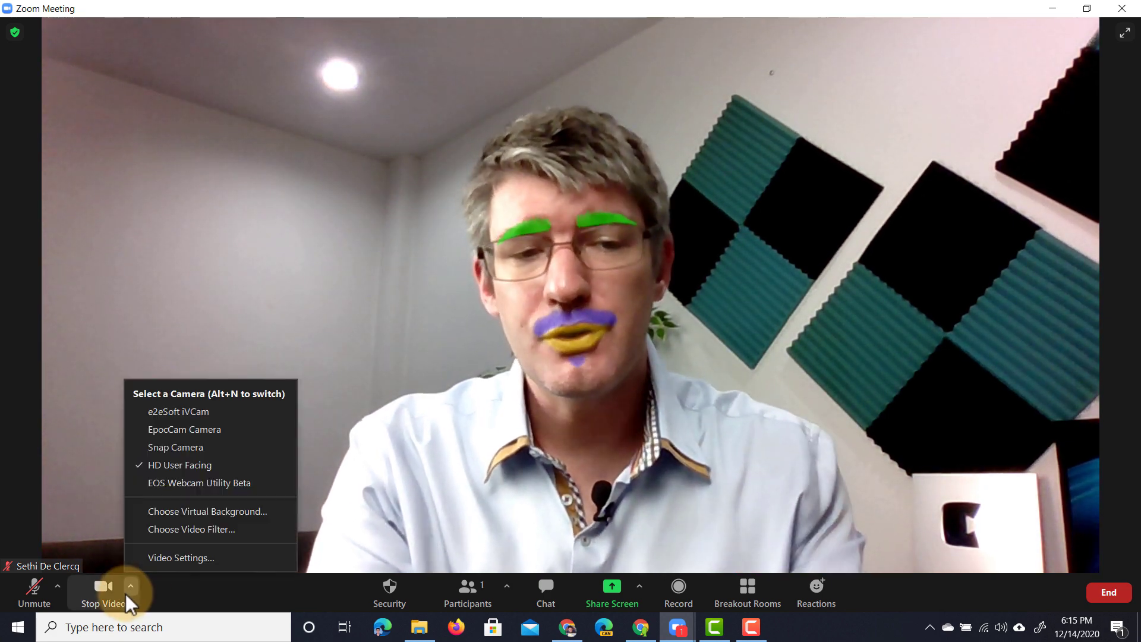
pyautogui.click(223, 532)
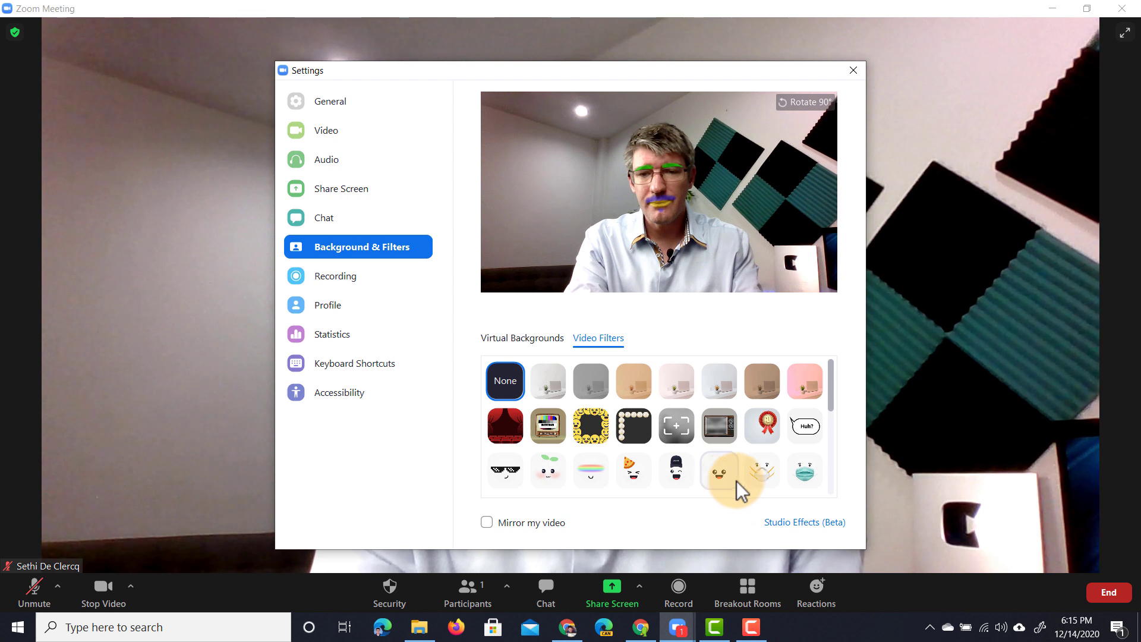
# Step: Reset all Studio Effects, then close Studio Effects and the Settings window
pyautogui.click(784, 523)
pyautogui.click(932, 526)
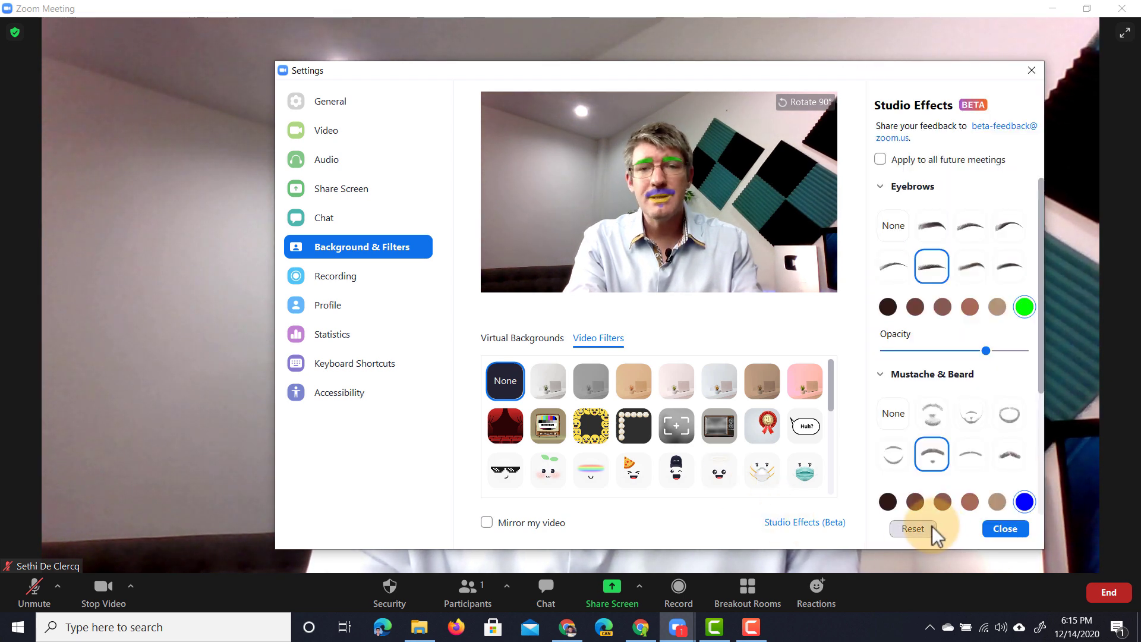
pyautogui.click(1005, 529)
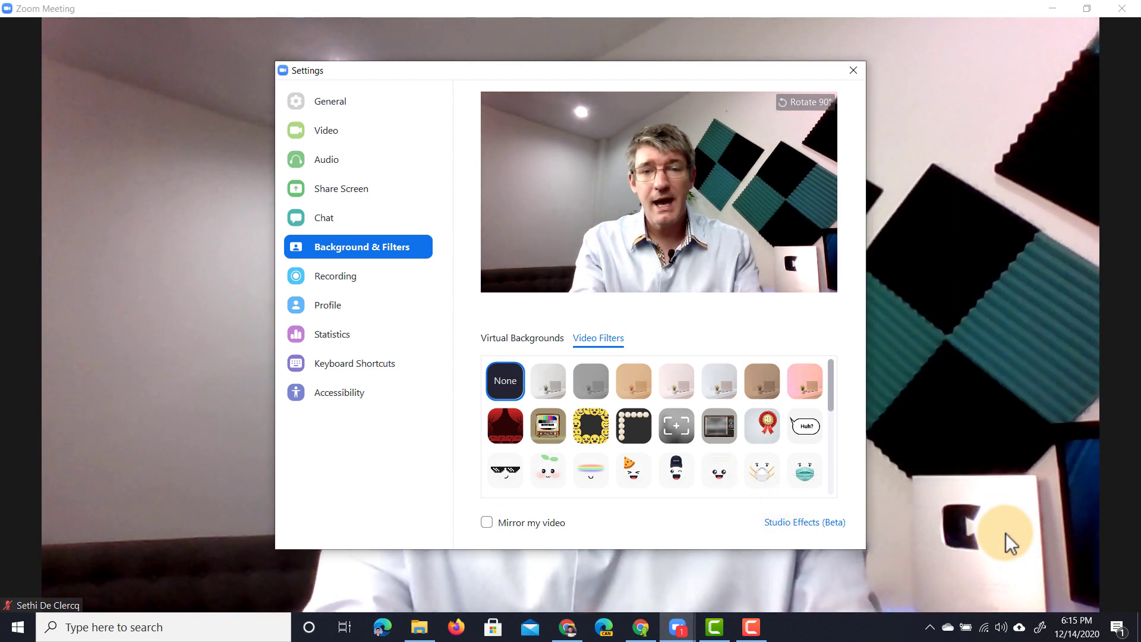
pyautogui.click(853, 70)
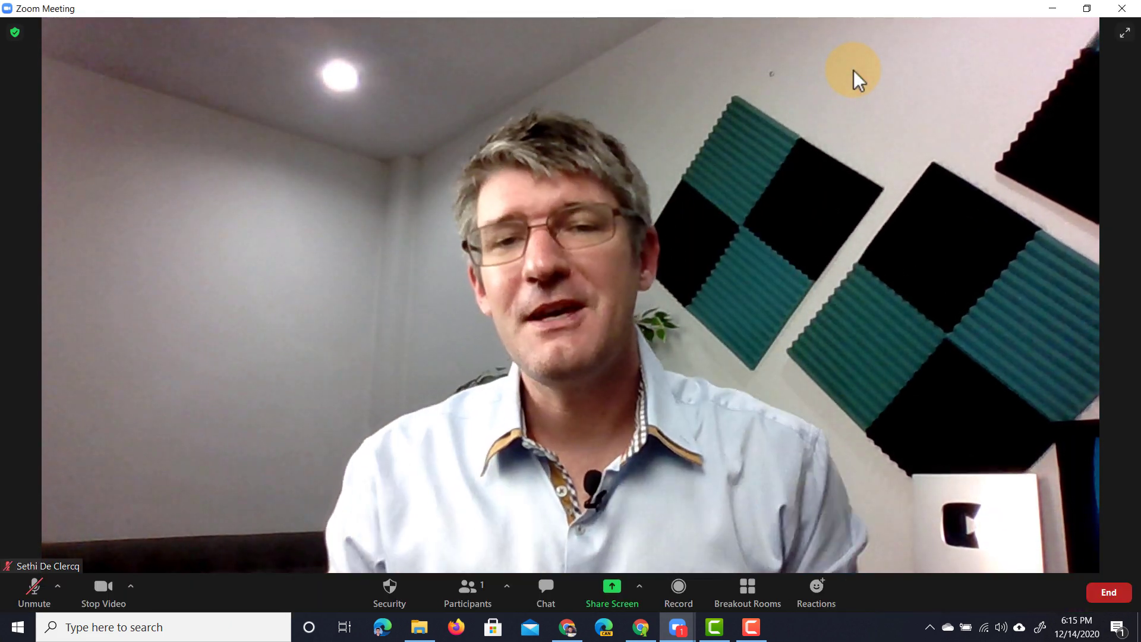